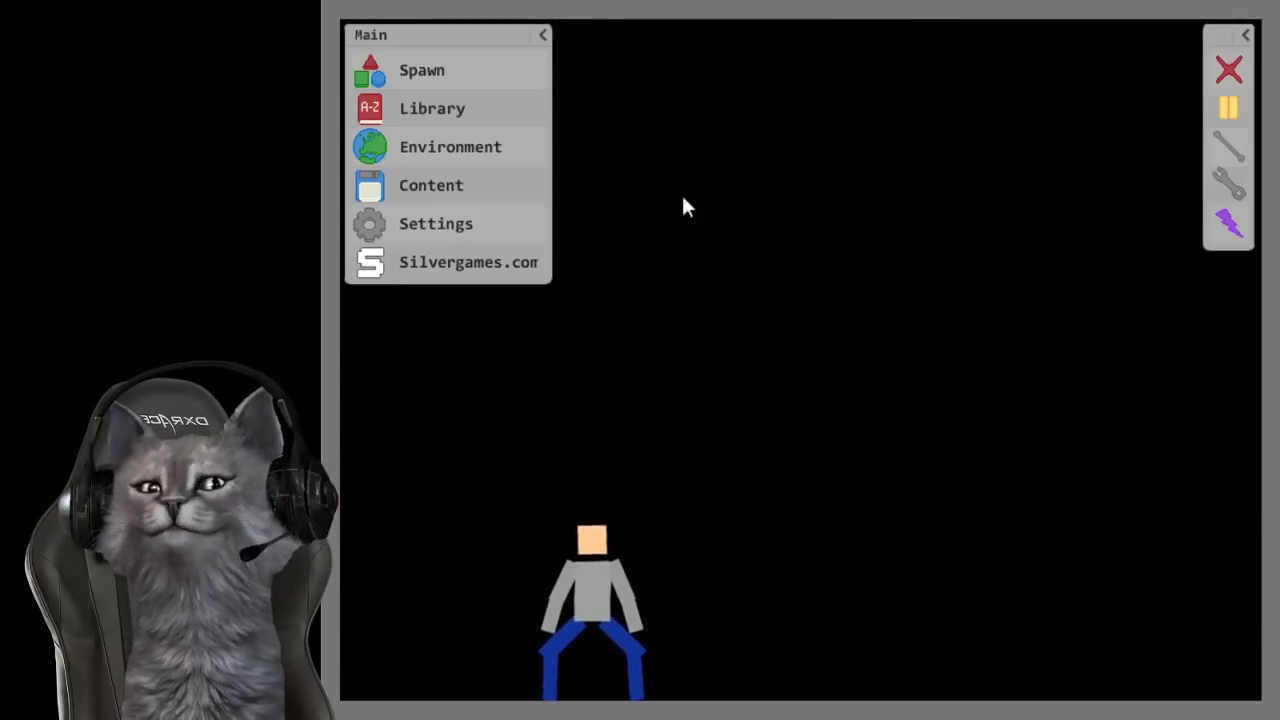
# Step: Open the Environments list from the Main menu beside the lone ragdoll
pyautogui.moveTo(797, 383); pyautogui.dragTo(805, 375)
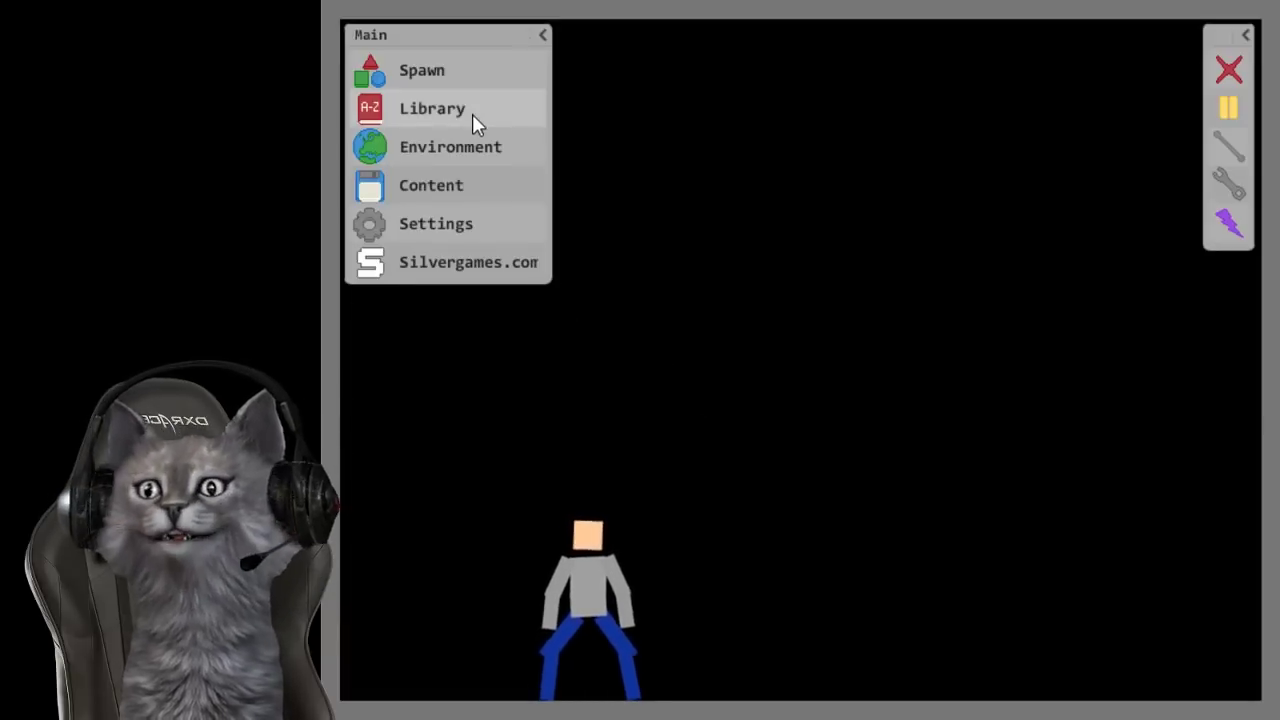
pyautogui.click(476, 152)
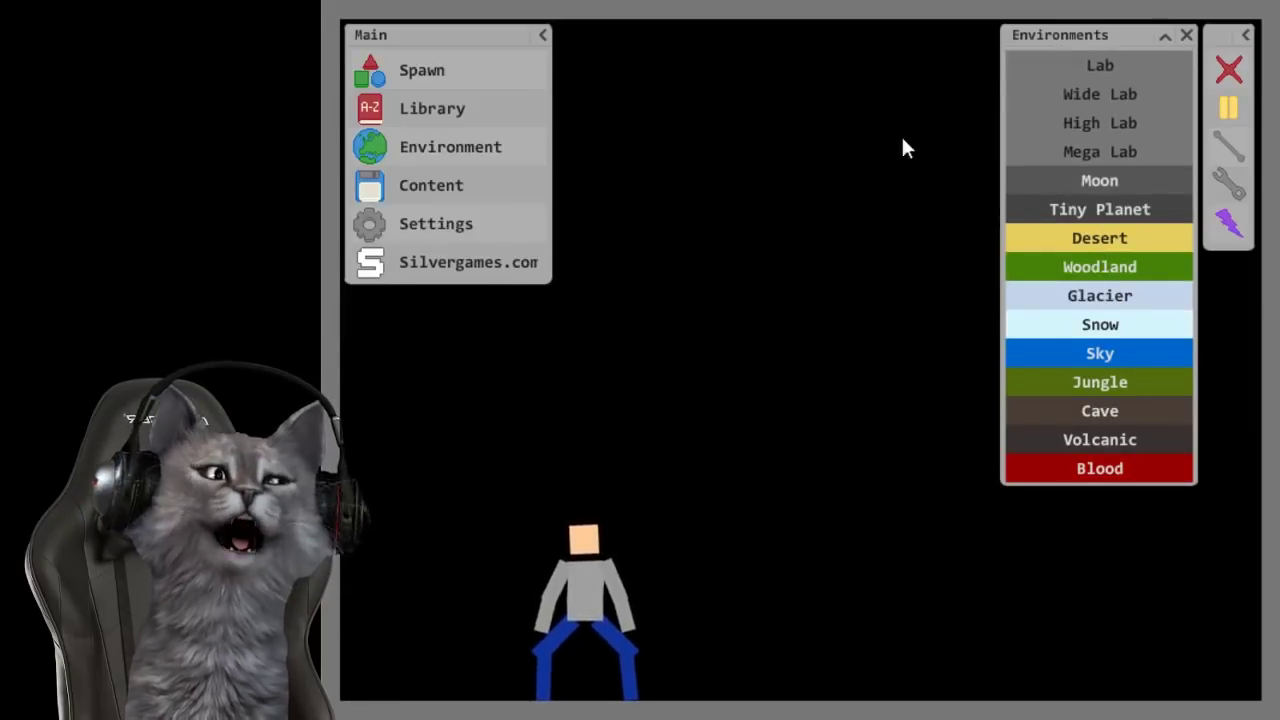
# Step: Apply the red Blood environment, then toggle the joint types list twice
pyautogui.click(1083, 467)
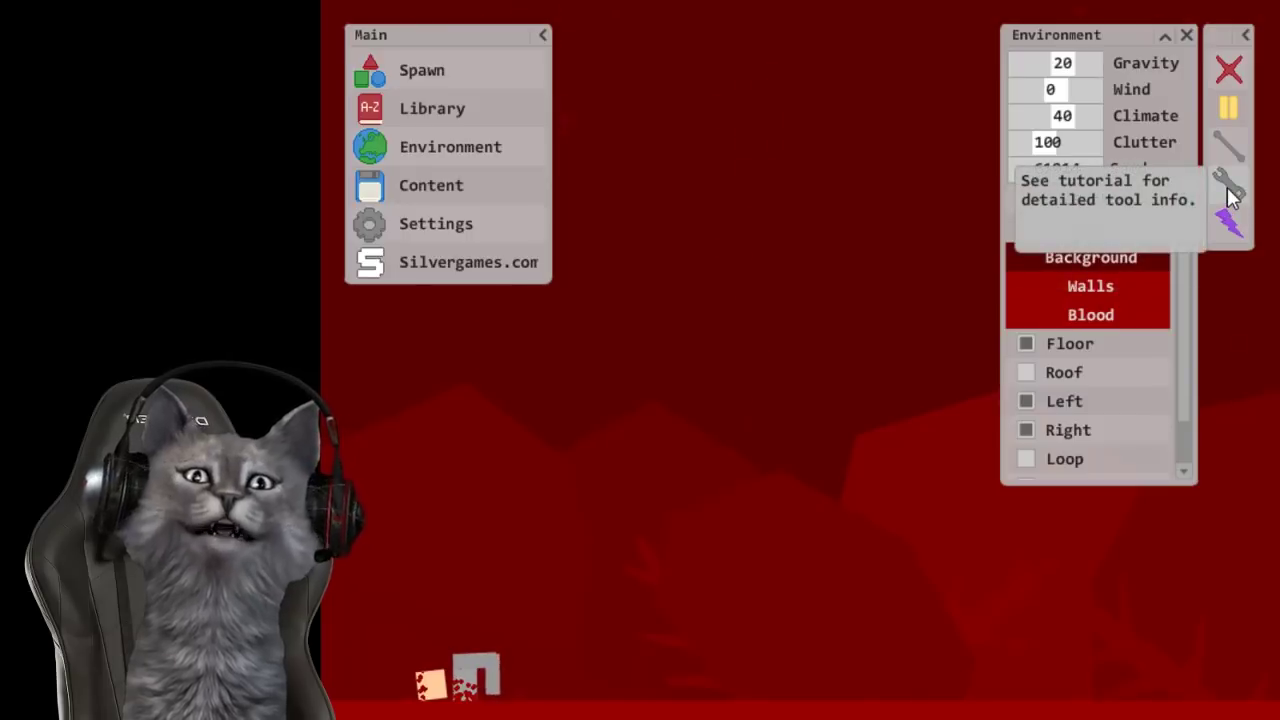
pyautogui.click(1235, 148)
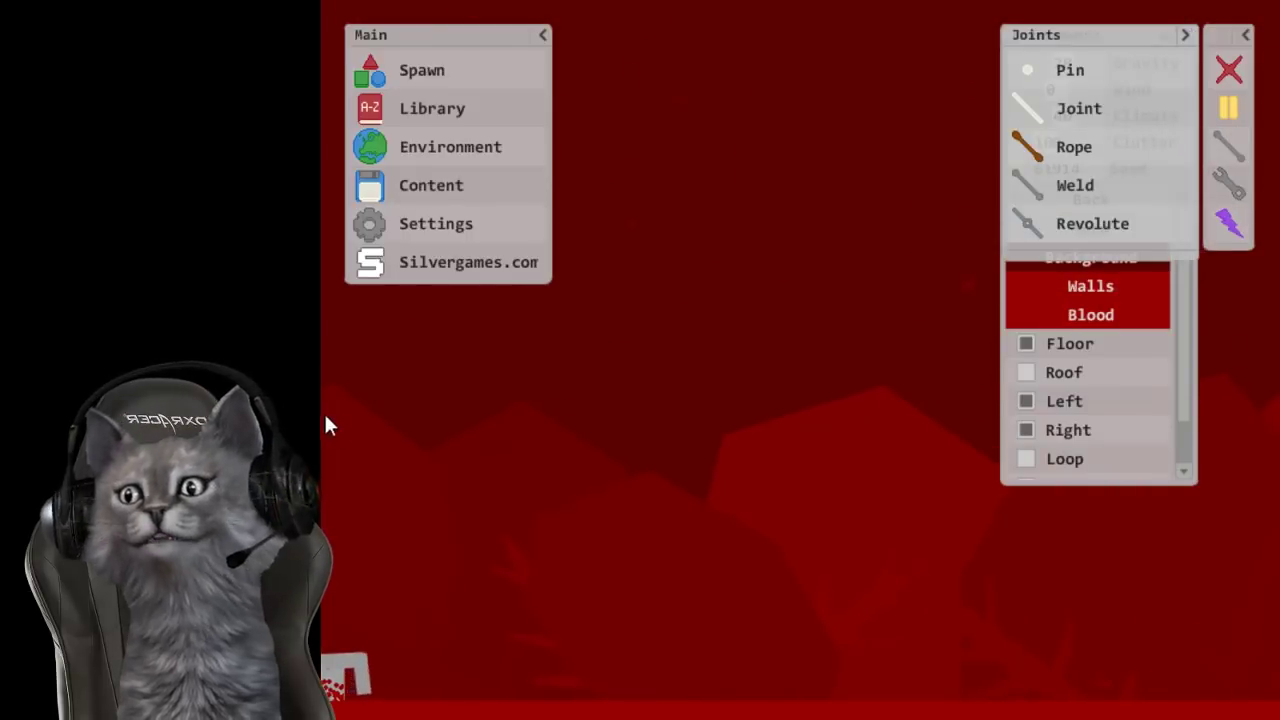
pyautogui.click(1240, 152)
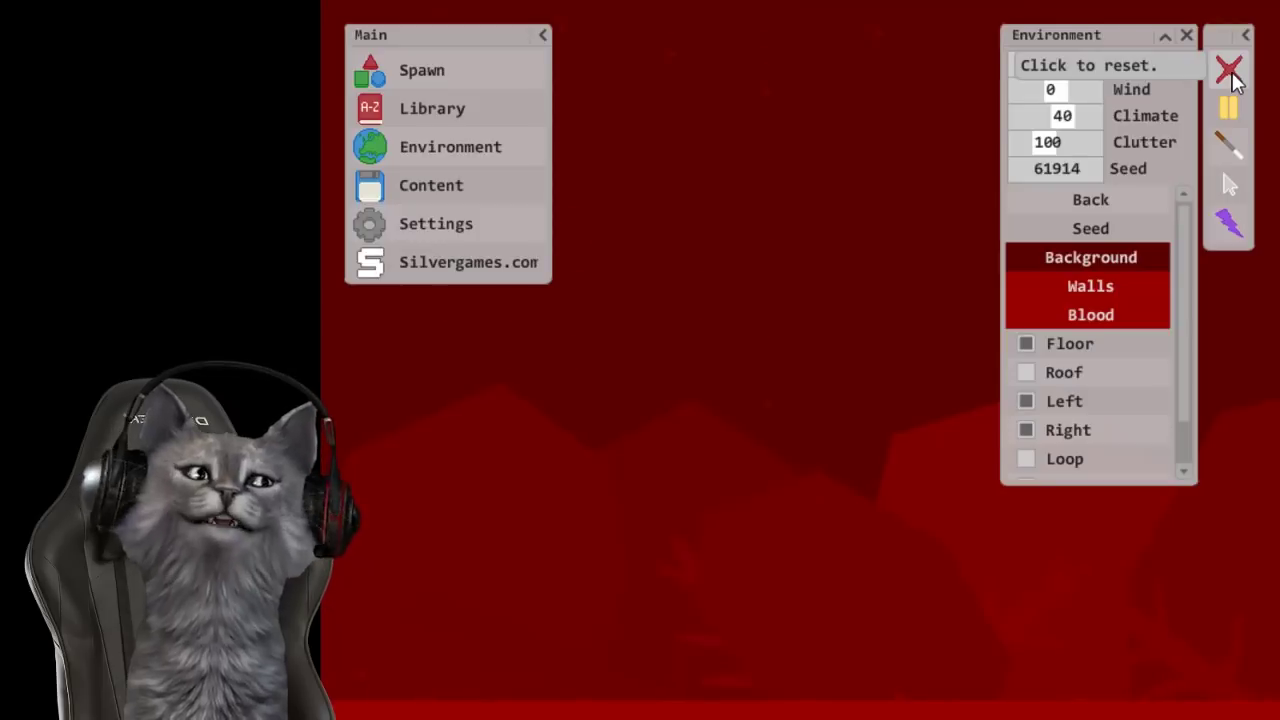
# Step: Grab the ragdoll by its head, lift it and swing it around the scene
pyautogui.click(1230, 68)
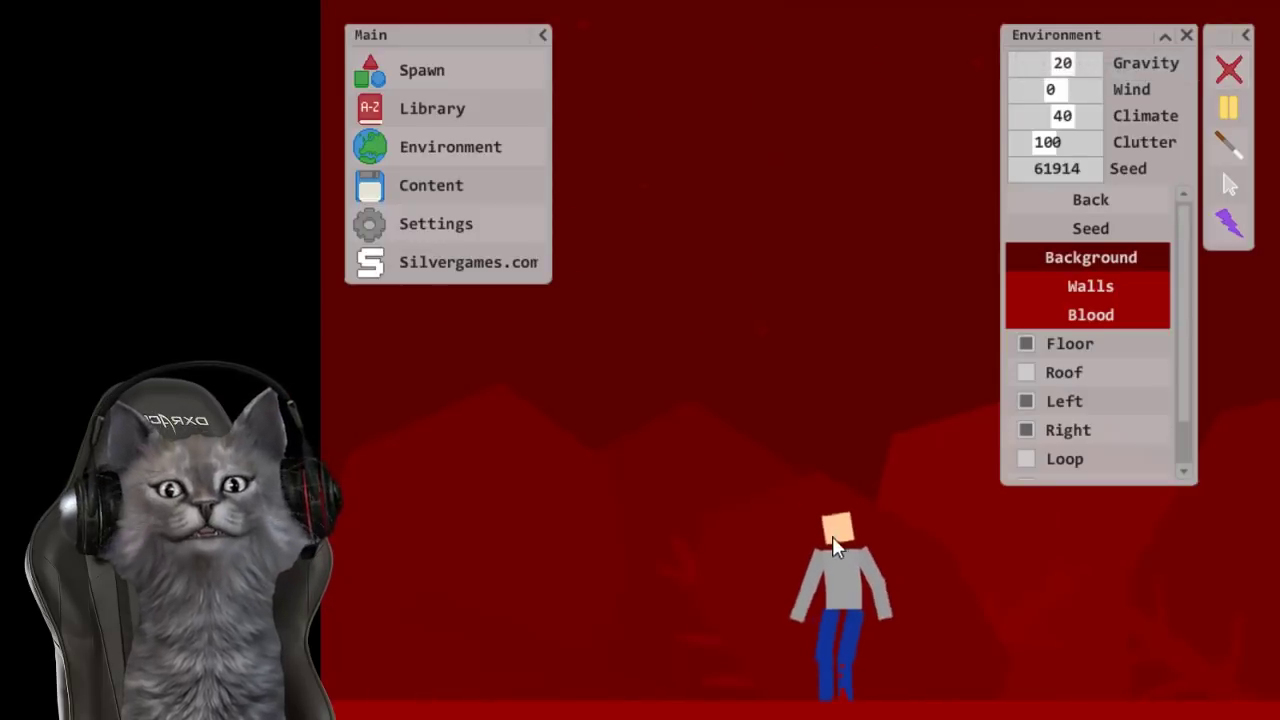
pyautogui.moveTo(830, 560)
pyautogui.mouseDown()
pyautogui.moveTo(825, 480)
pyautogui.moveTo(780, 478)
pyautogui.moveTo(785, 465)
pyautogui.mouseUp()
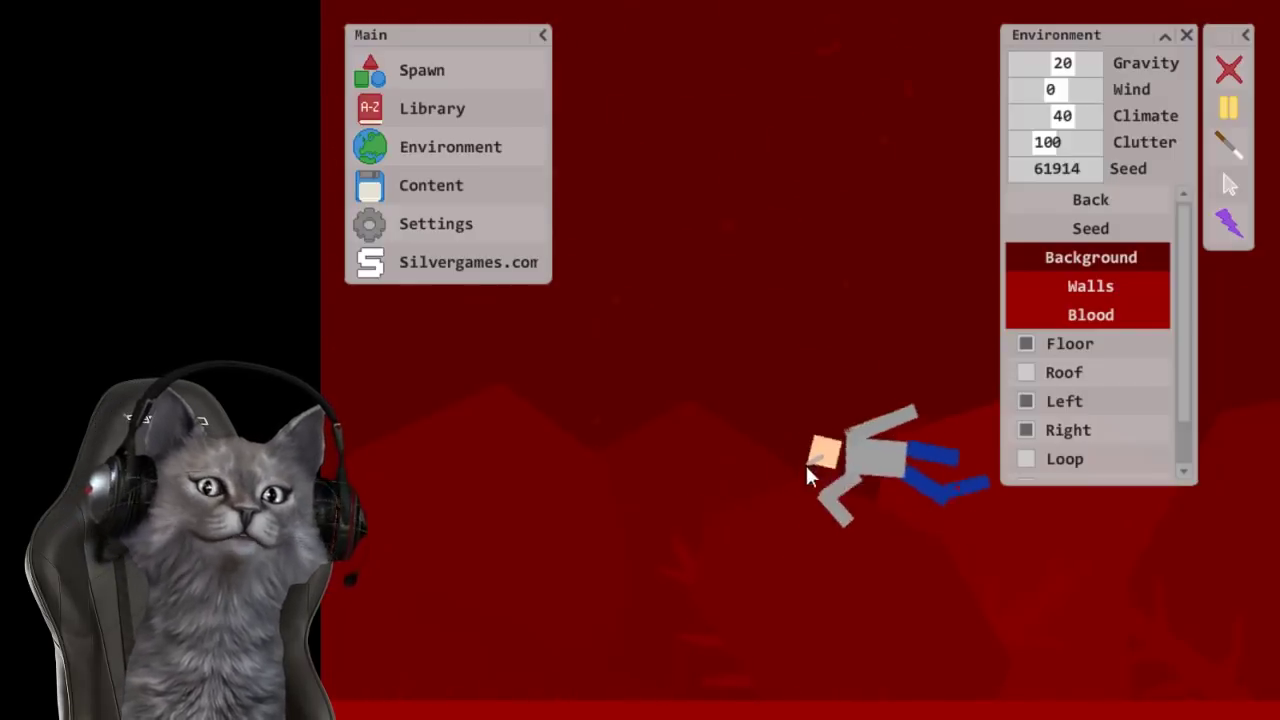
pyautogui.moveTo(785, 465)
pyautogui.mouseDown()
pyautogui.moveTo(788, 340)
pyautogui.moveTo(742, 380)
pyautogui.moveTo(748, 328)
pyautogui.moveTo(663, 347)
pyautogui.mouseUp()
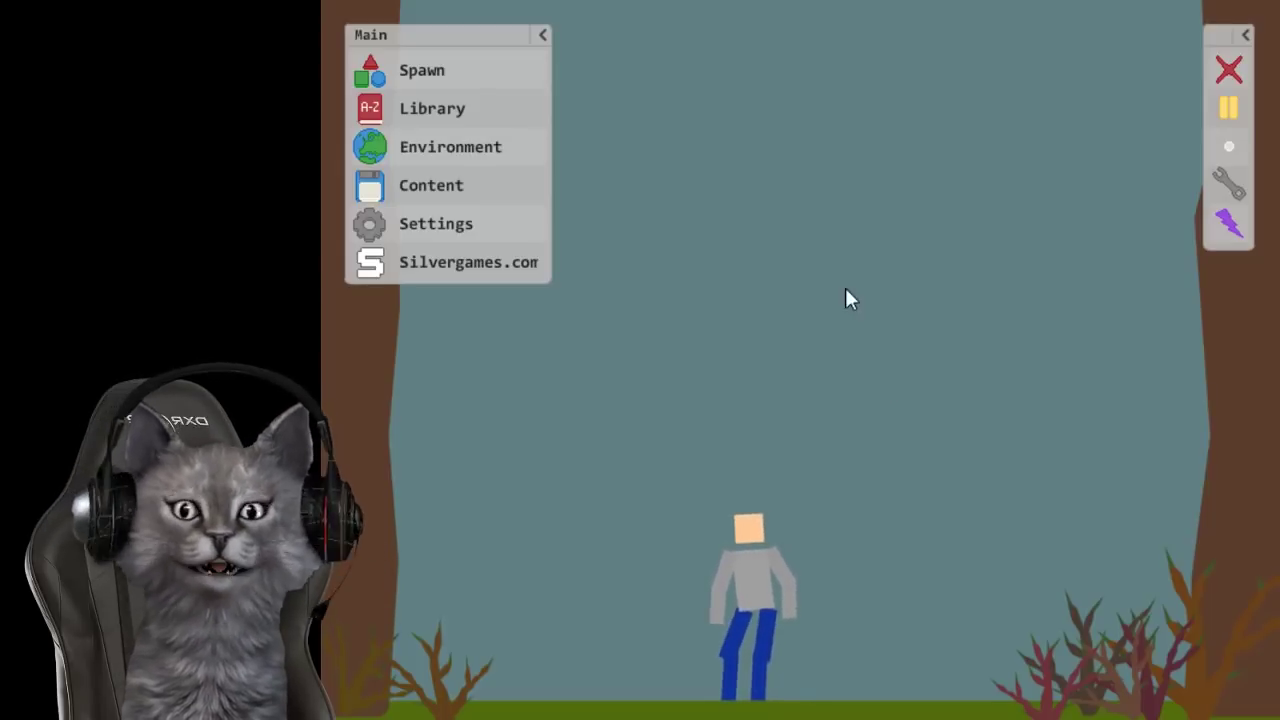
# Step: Spawn an Auto Launcher beside the ragdoll and lift it up
pyautogui.click(472, 69)
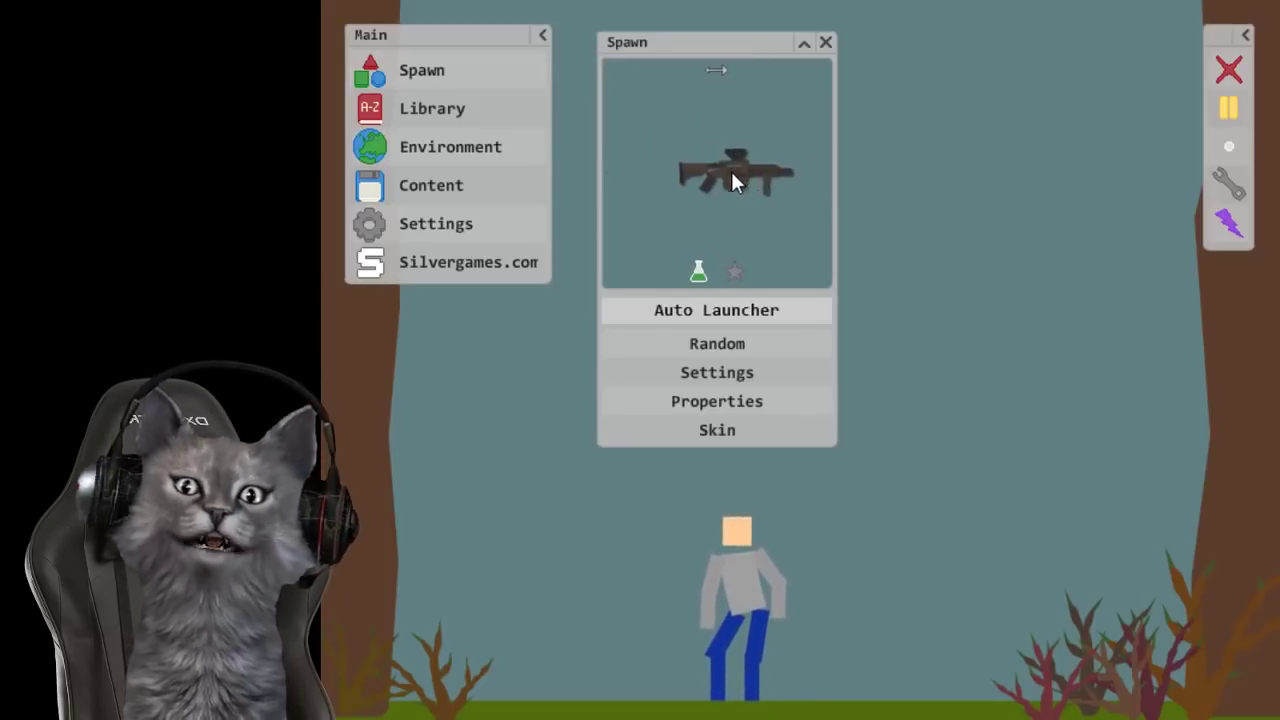
pyautogui.moveTo(732, 168); pyautogui.dragTo(880, 500)
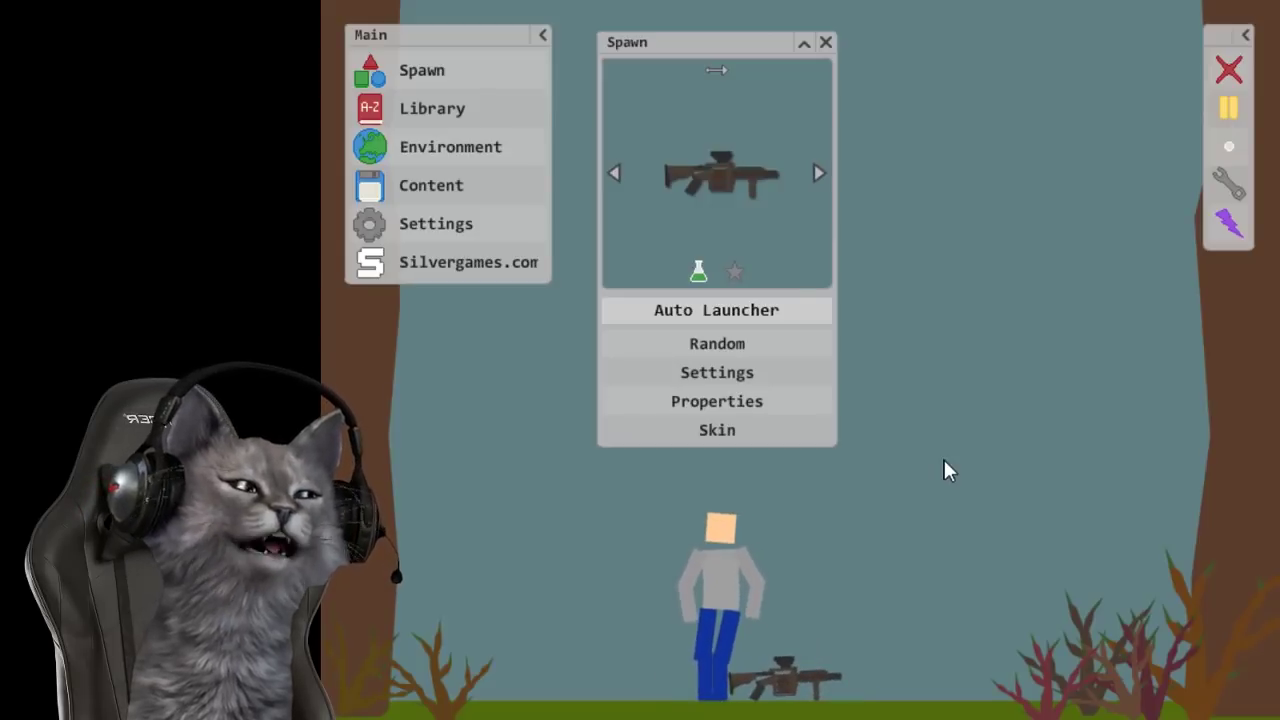
pyautogui.moveTo(790, 678); pyautogui.dragTo(778, 480)
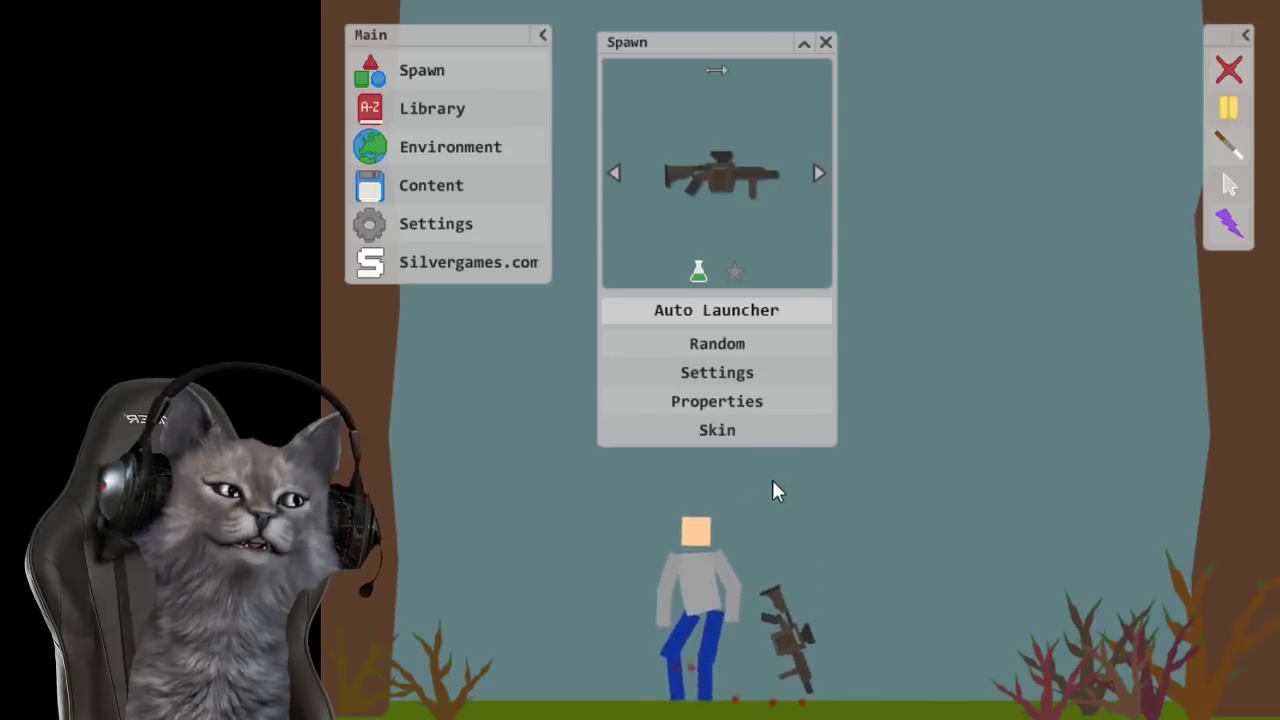
pyautogui.moveTo(785, 635)
pyautogui.mouseDown()
pyautogui.moveTo(1110, 210)
pyautogui.moveTo(760, 520)
pyautogui.mouseUp()
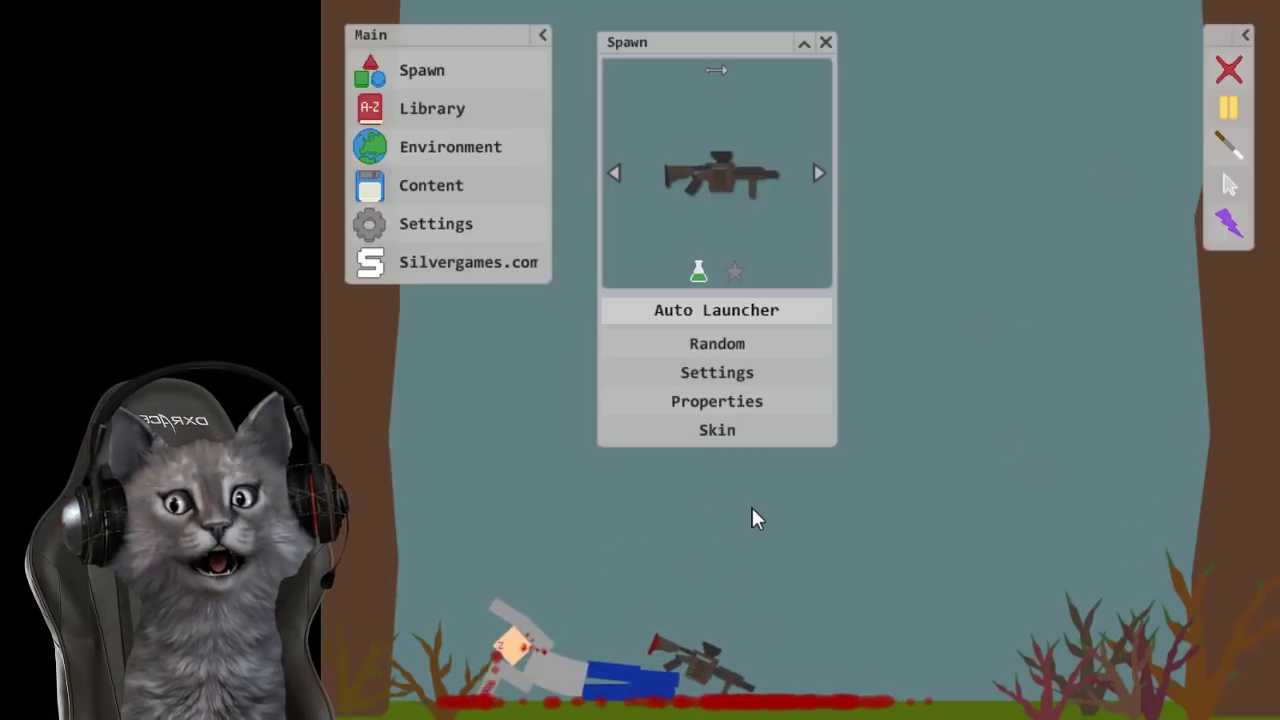
# Step: Fling the ragdoll high, drop it by the right-hand tree and tear it apart
pyautogui.moveTo(528, 648); pyautogui.dragTo(660, 420)
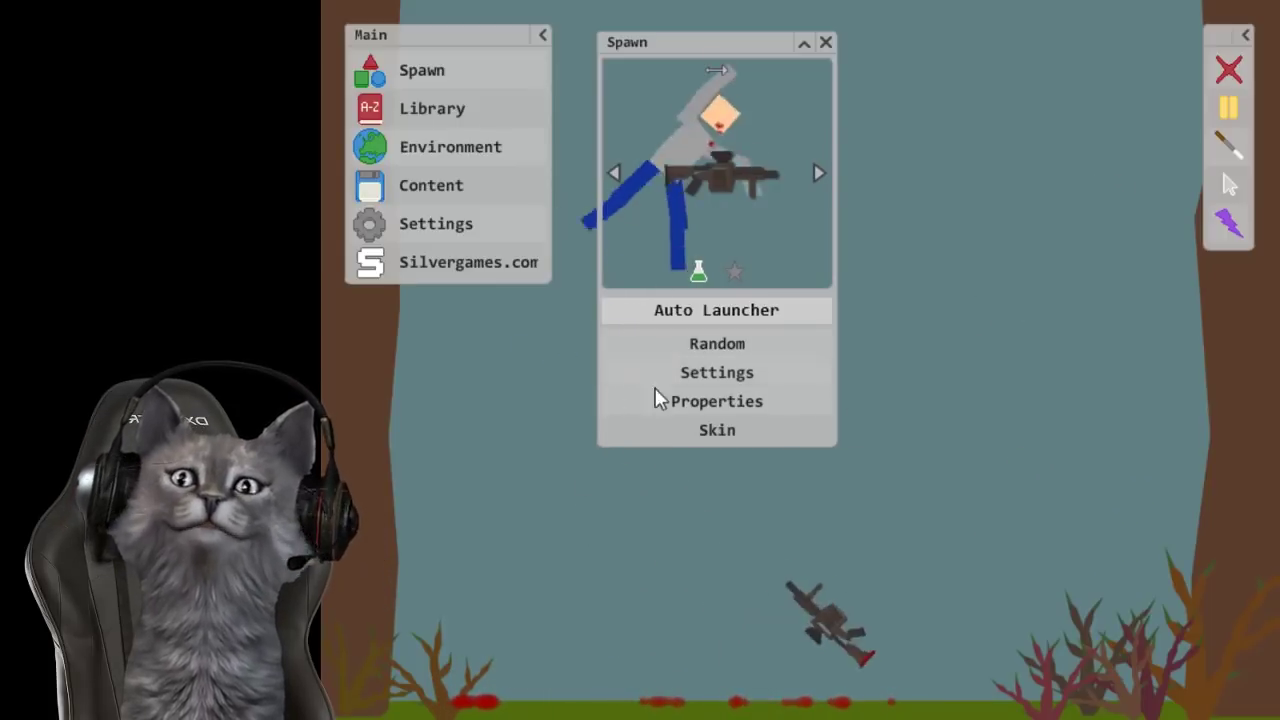
pyautogui.moveTo(914, 79); pyautogui.dragTo(1088, 445)
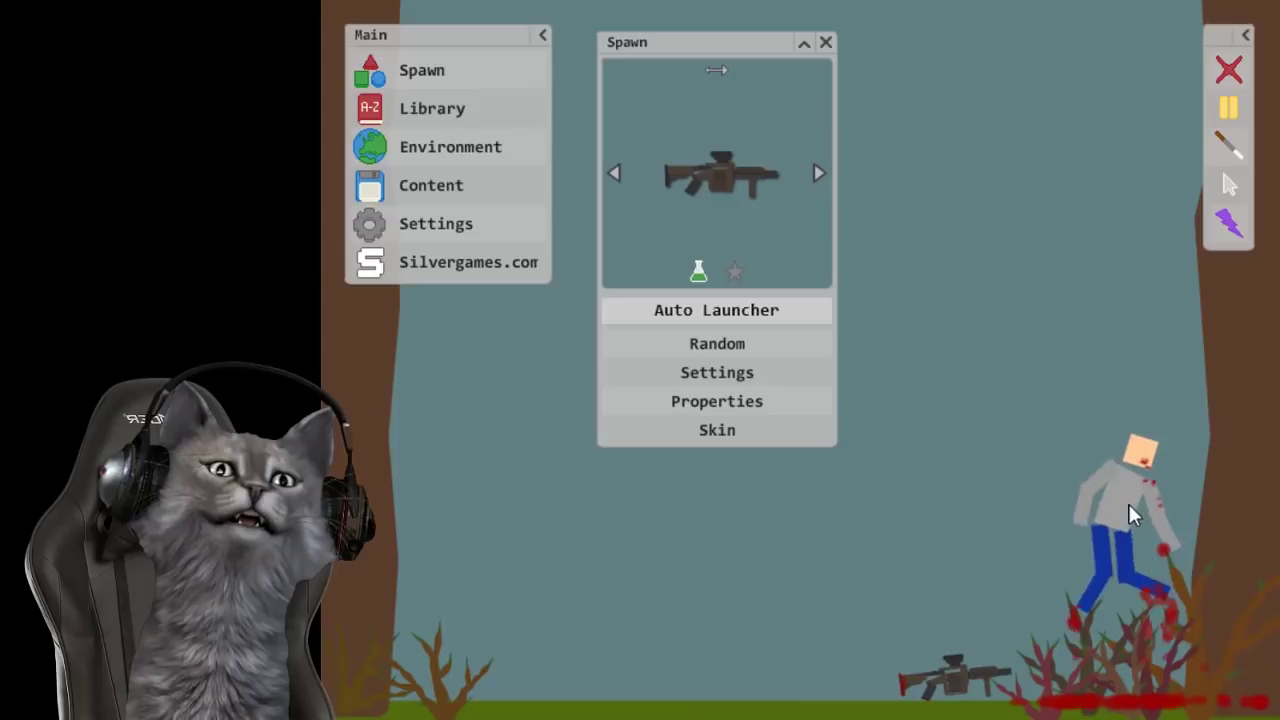
pyautogui.moveTo(1088, 445)
pyautogui.mouseDown()
pyautogui.moveTo(1122, 700)
pyautogui.moveTo(1100, 400)
pyautogui.mouseUp()
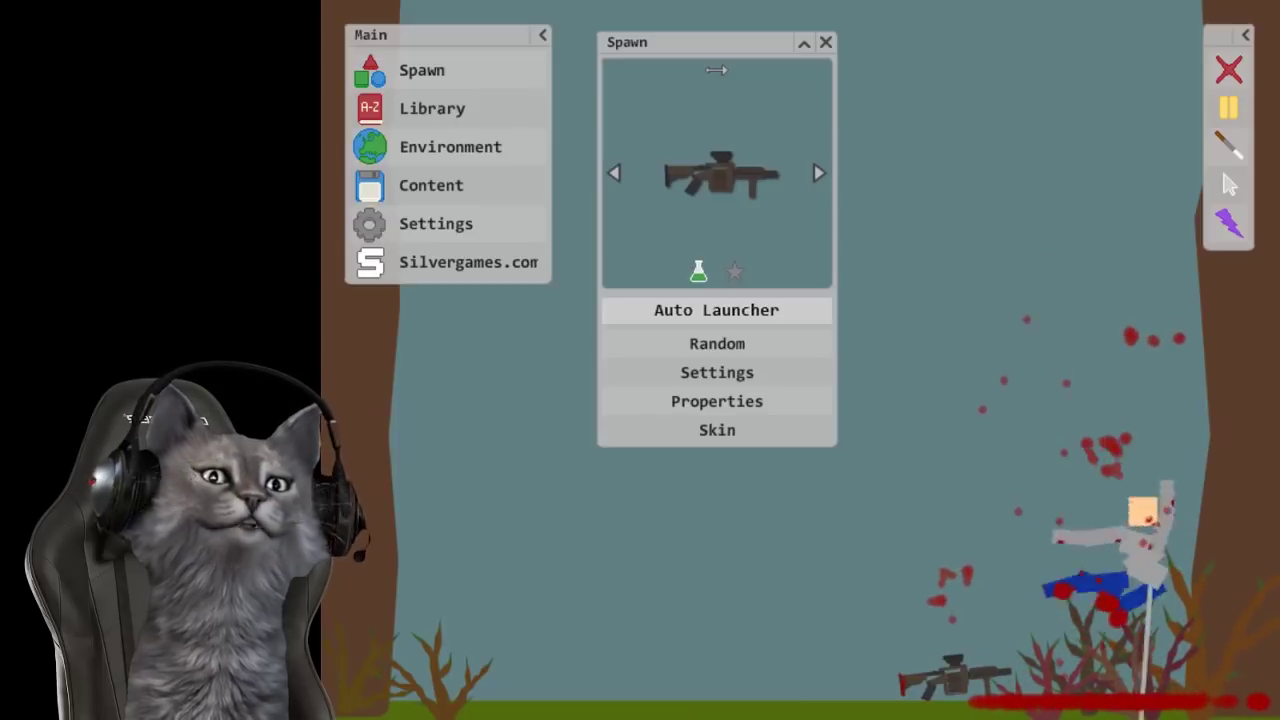
pyautogui.moveTo(1140, 500); pyautogui.dragTo(1096, 500)
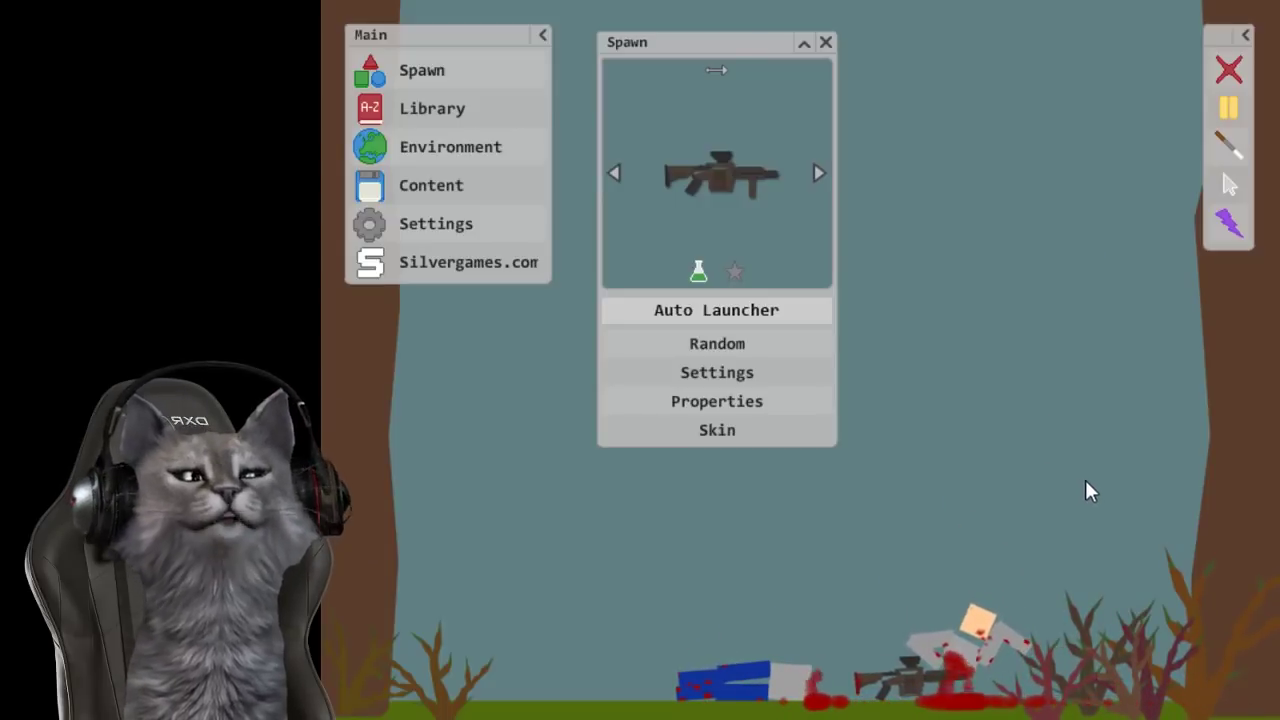
pyautogui.moveTo(979, 618)
pyautogui.mouseDown()
pyautogui.moveTo(996, 418)
pyautogui.moveTo(439, 532)
pyautogui.mouseUp()
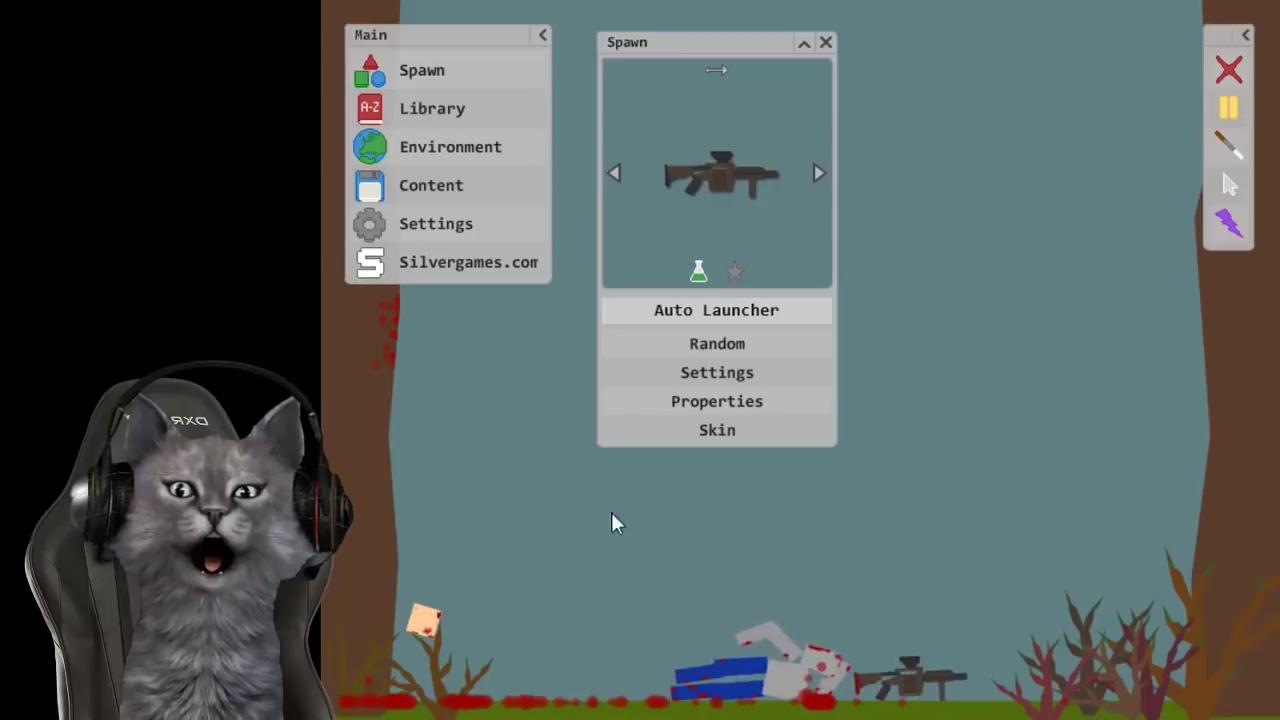
# Step: Reset to a fresh ragdoll and place a new Auto Launcher above its head
pyautogui.click(1228, 70)
pyautogui.moveTo(716, 175)
pyautogui.mouseDown()
pyautogui.moveTo(960, 422)
pyautogui.moveTo(858, 462)
pyautogui.moveTo(909, 472)
pyautogui.mouseUp()
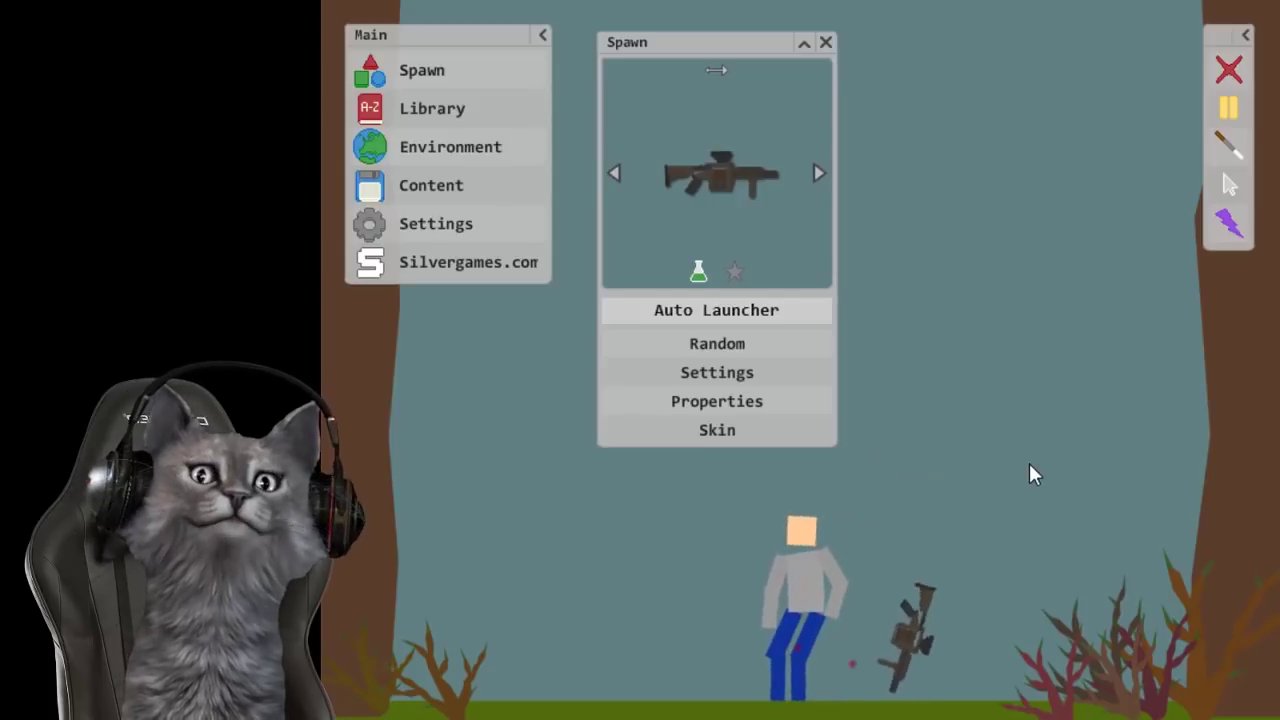
pyautogui.moveTo(955, 672)
pyautogui.mouseDown()
pyautogui.moveTo(858, 470)
pyautogui.moveTo(934, 550)
pyautogui.mouseUp()
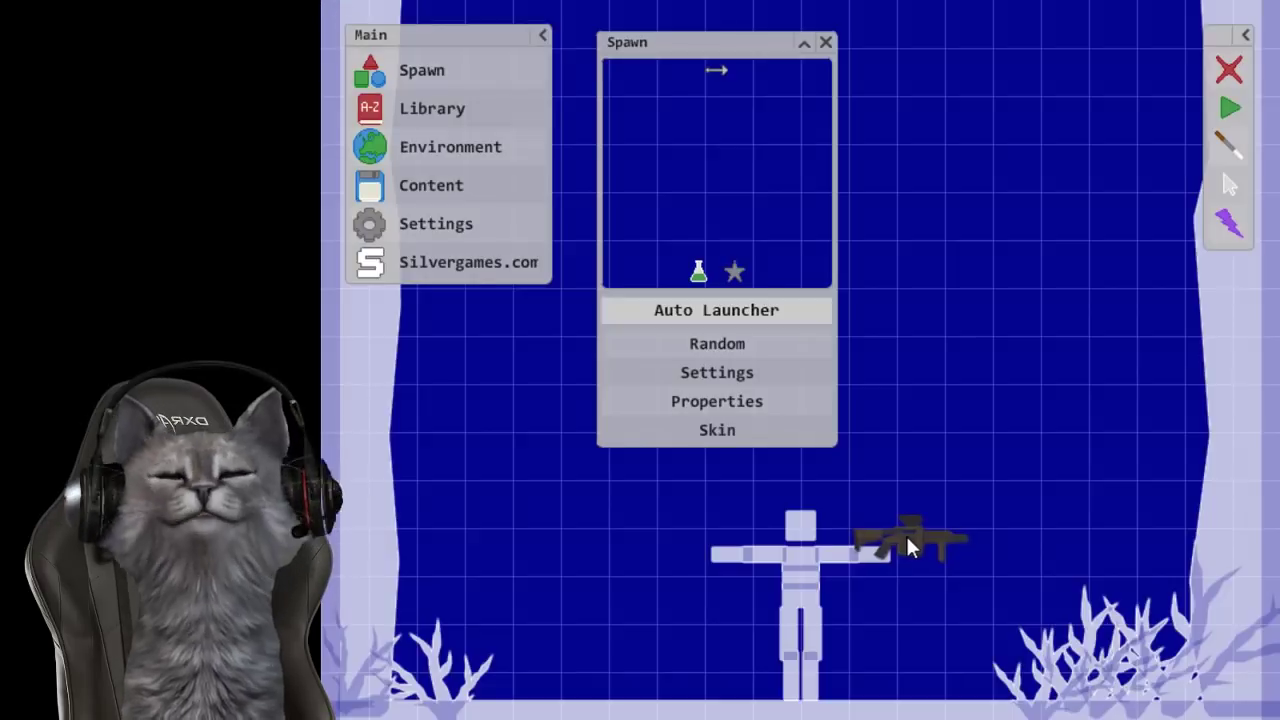
# Step: Joint the Auto Launcher to the ragdoll's hand and start the simulation so it fires
pyautogui.click(906, 534)
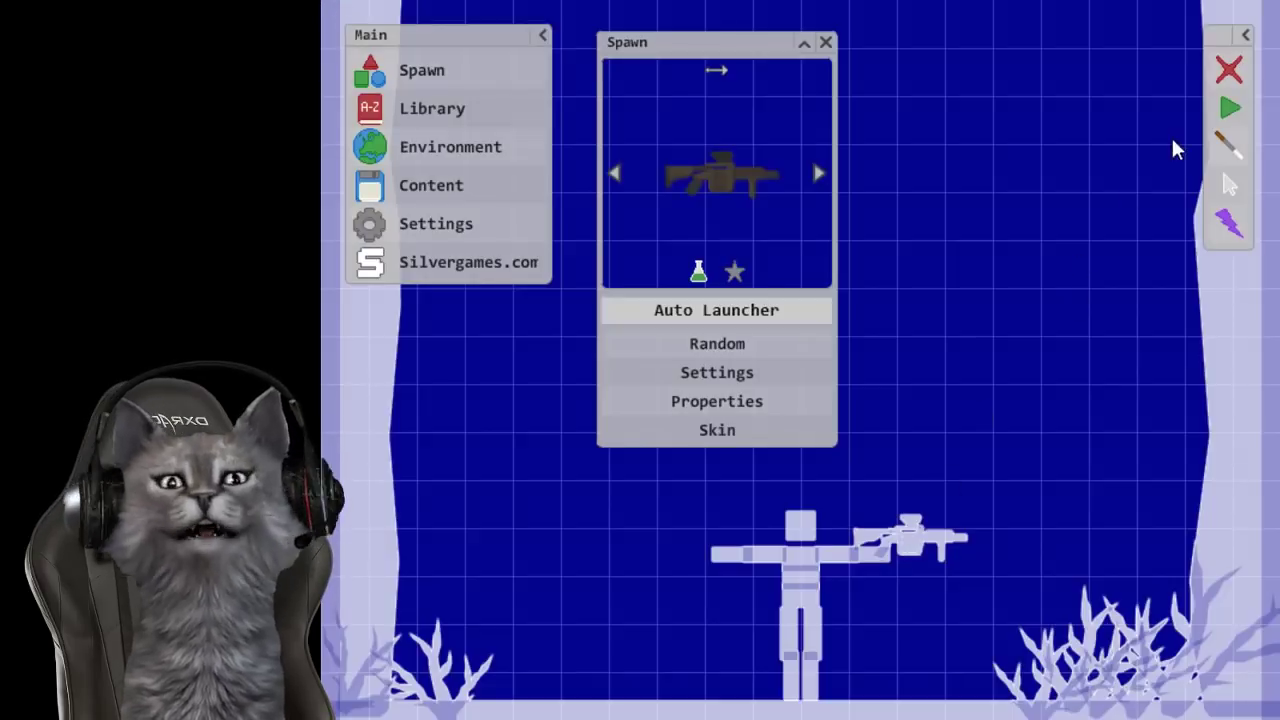
pyautogui.click(1228, 184)
pyautogui.click(1100, 122)
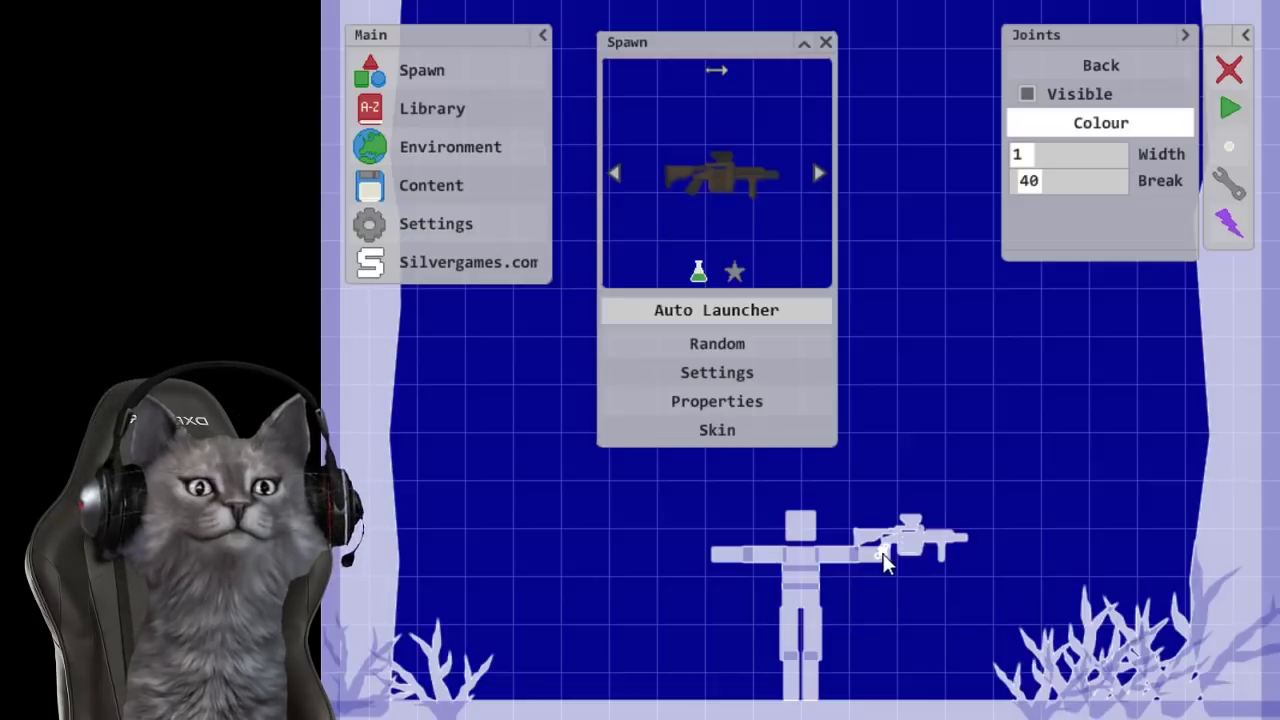
pyautogui.click(1232, 110)
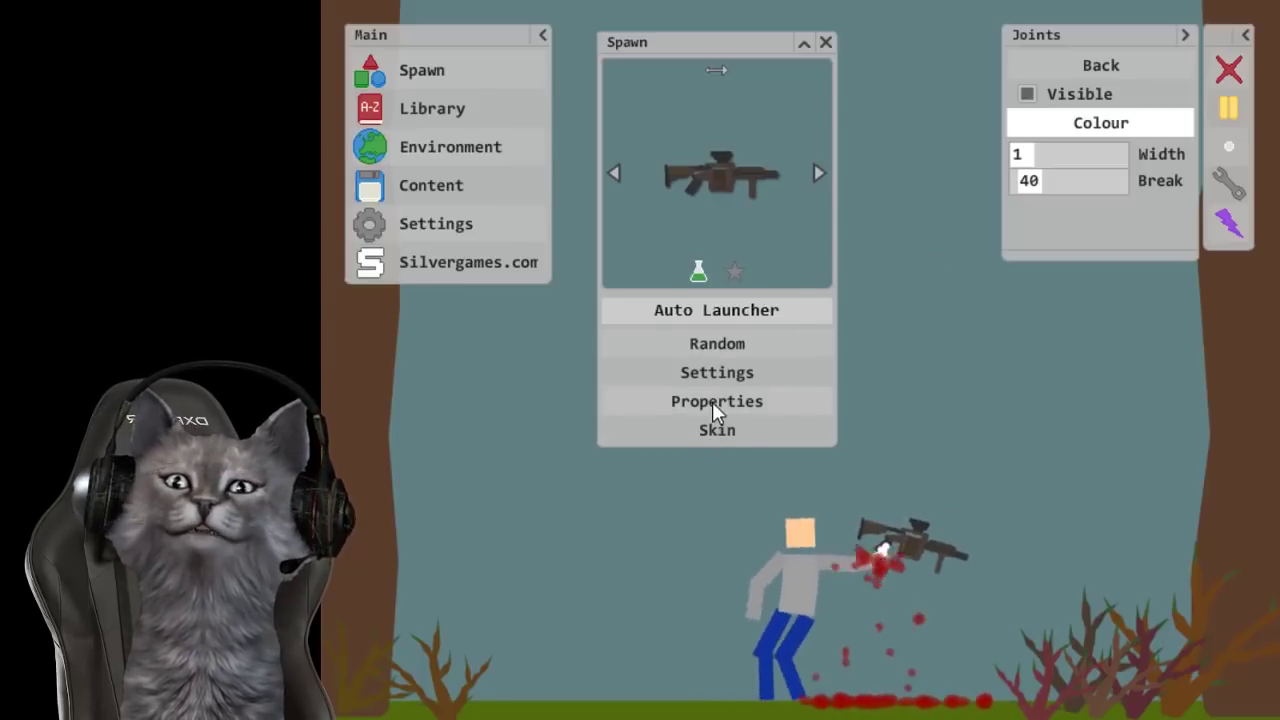
# Step: Give the Auto Launcher a random multicoloured skin and drag it into the scene
pyautogui.click(705, 427)
pyautogui.click(705, 427)
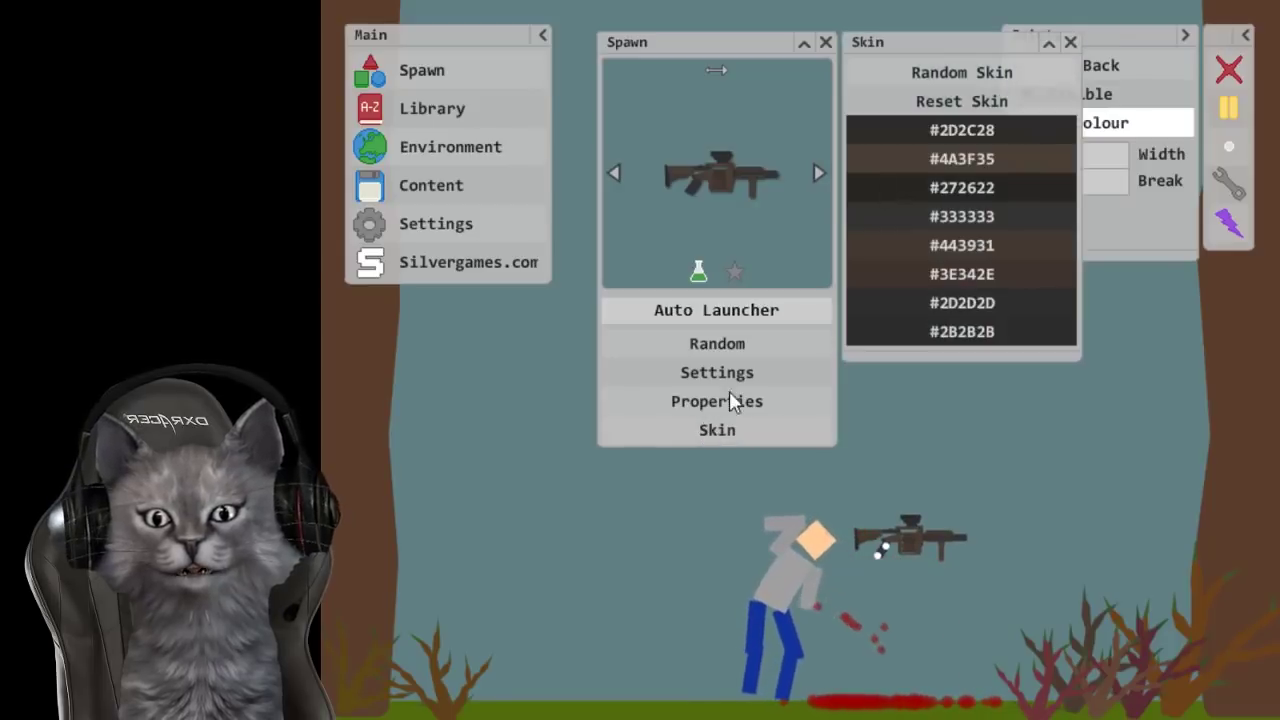
pyautogui.click(948, 72)
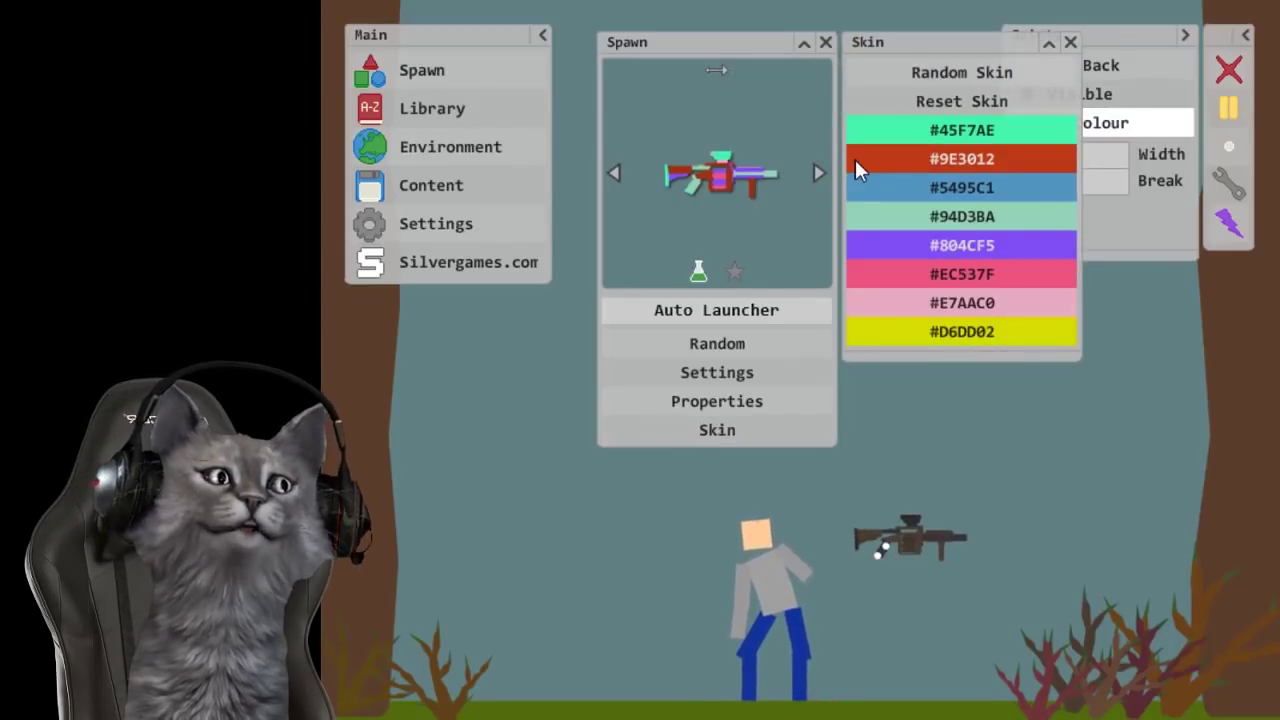
pyautogui.moveTo(720, 176)
pyautogui.mouseDown()
pyautogui.moveTo(1077, 338)
pyautogui.moveTo(833, 480)
pyautogui.moveTo(690, 480)
pyautogui.moveTo(862, 478)
pyautogui.moveTo(862, 455)
pyautogui.mouseUp()
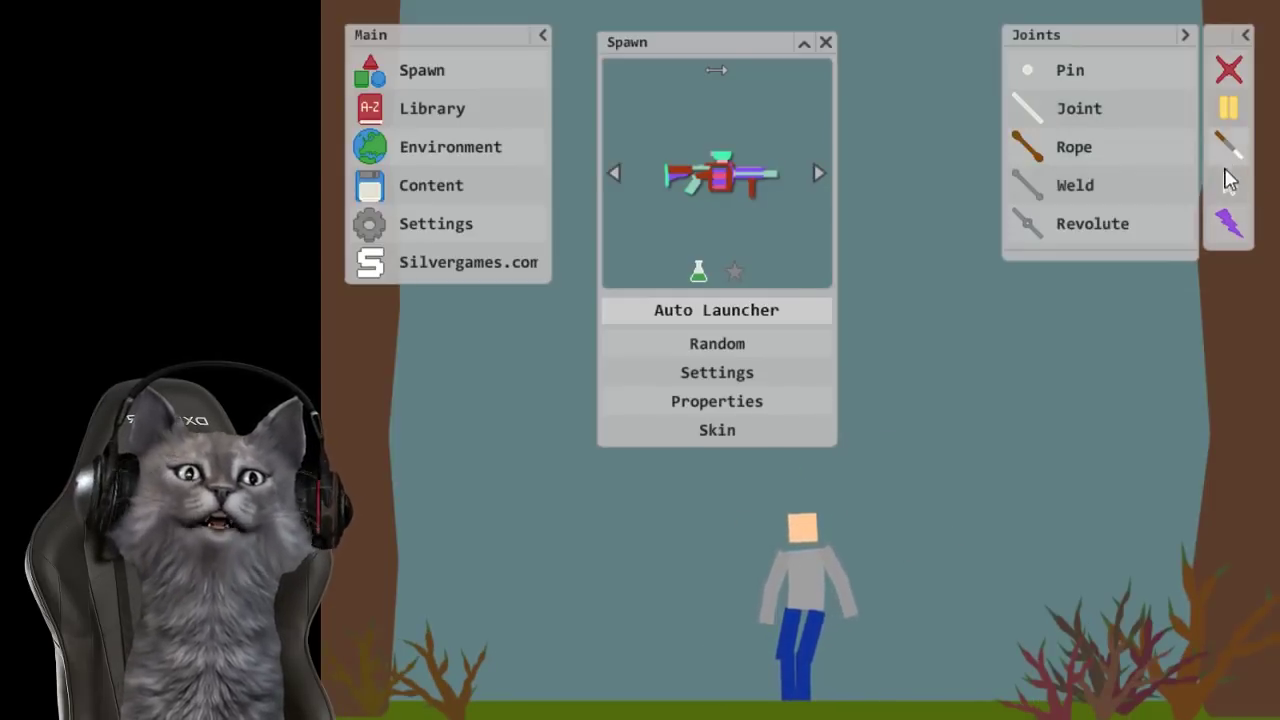
pyautogui.moveTo(1229, 185)
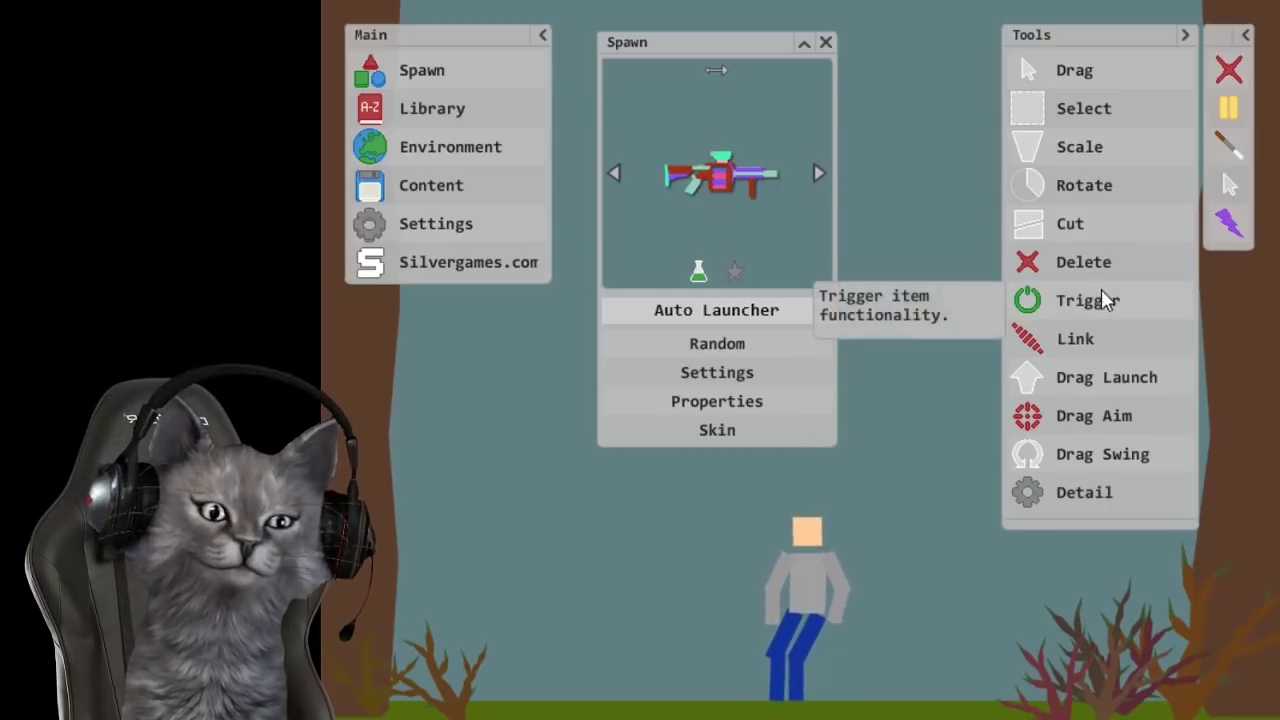
# Step: Rotate the ragdoll's torso, then use Drag Launch to slam it down and launch it off-screen
pyautogui.click(1118, 189)
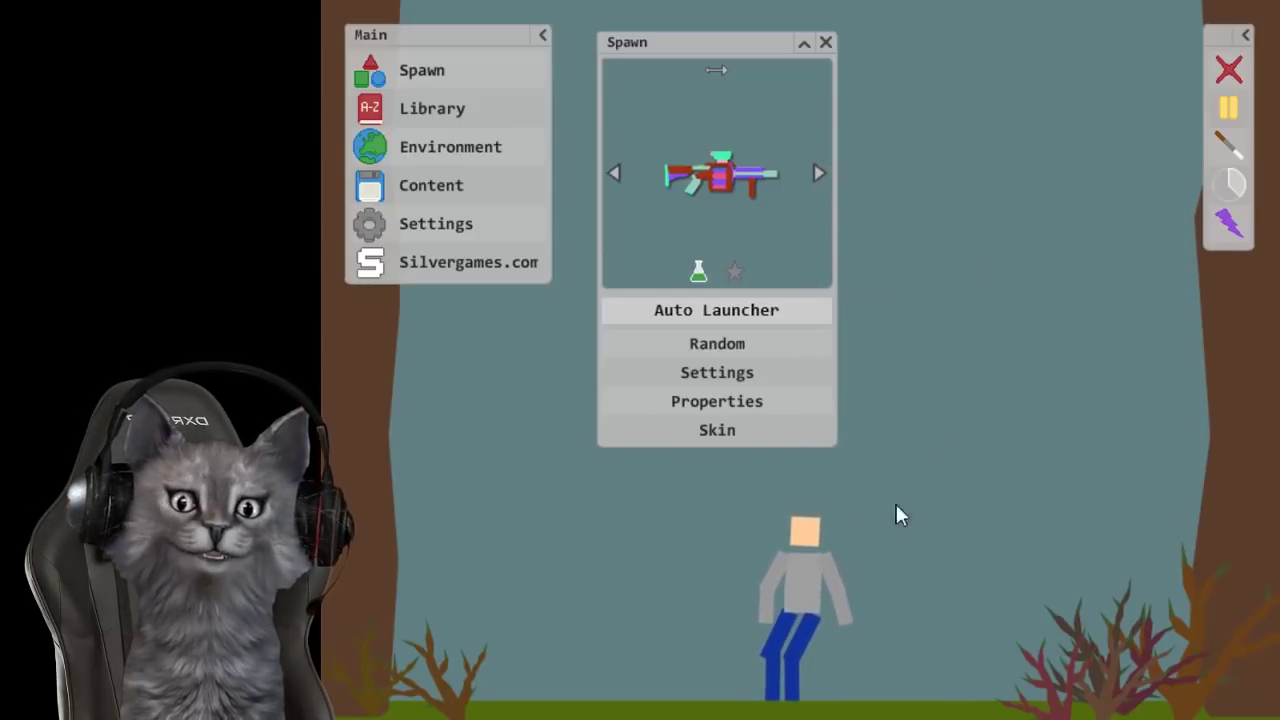
pyautogui.moveTo(800, 595)
pyautogui.mouseDown()
pyautogui.moveTo(722, 661)
pyautogui.moveTo(863, 611)
pyautogui.moveTo(627, 344)
pyautogui.mouseUp()
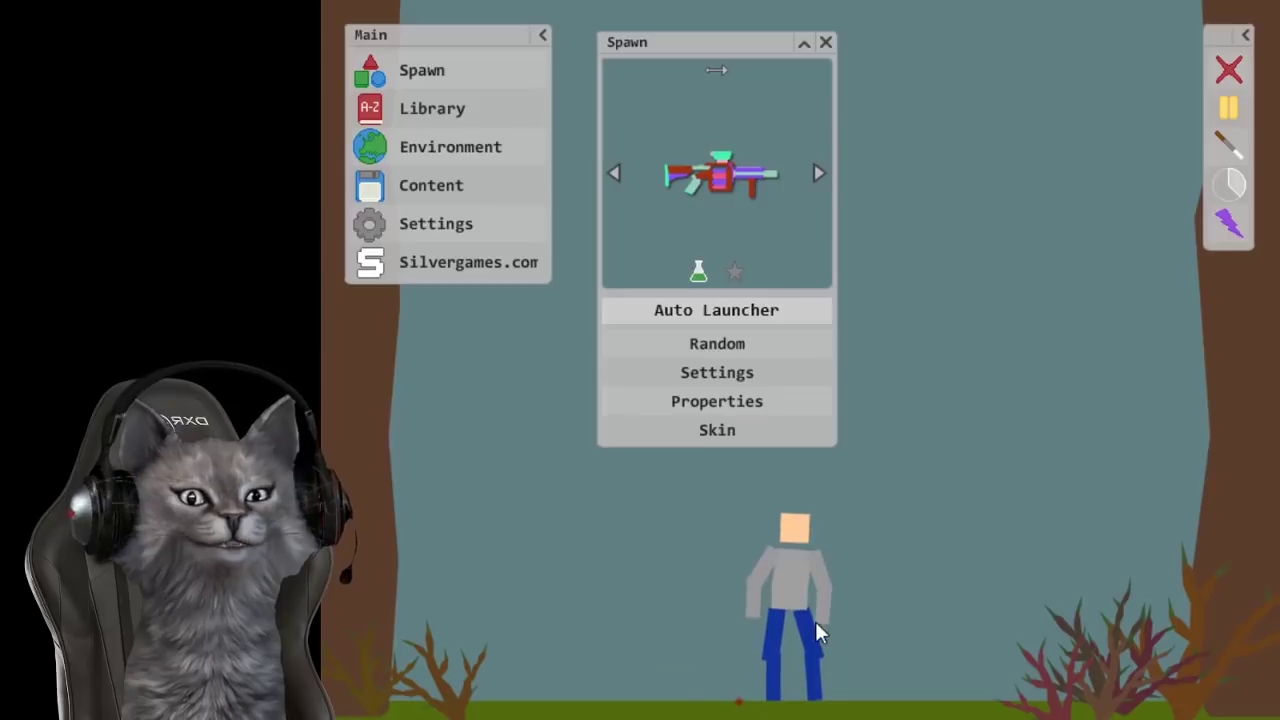
pyautogui.click(1228, 185)
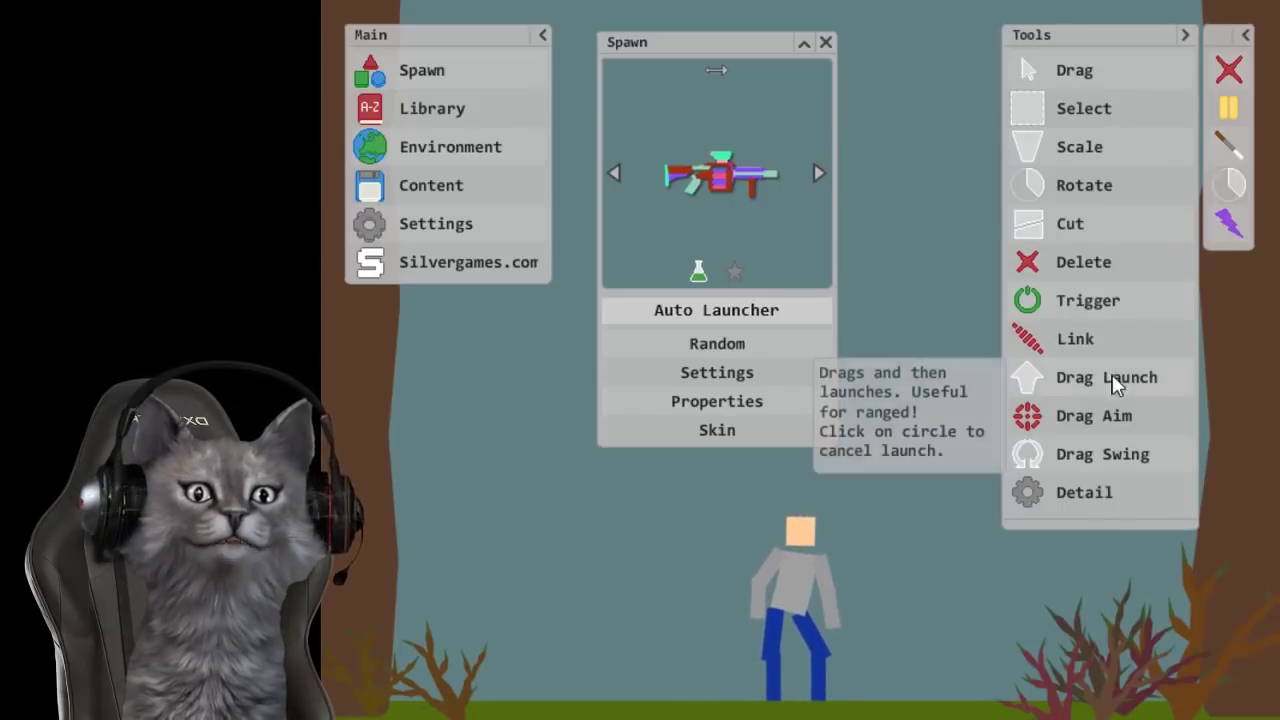
pyautogui.click(1106, 377)
pyautogui.moveTo(904, 657); pyautogui.dragTo(840, 500)
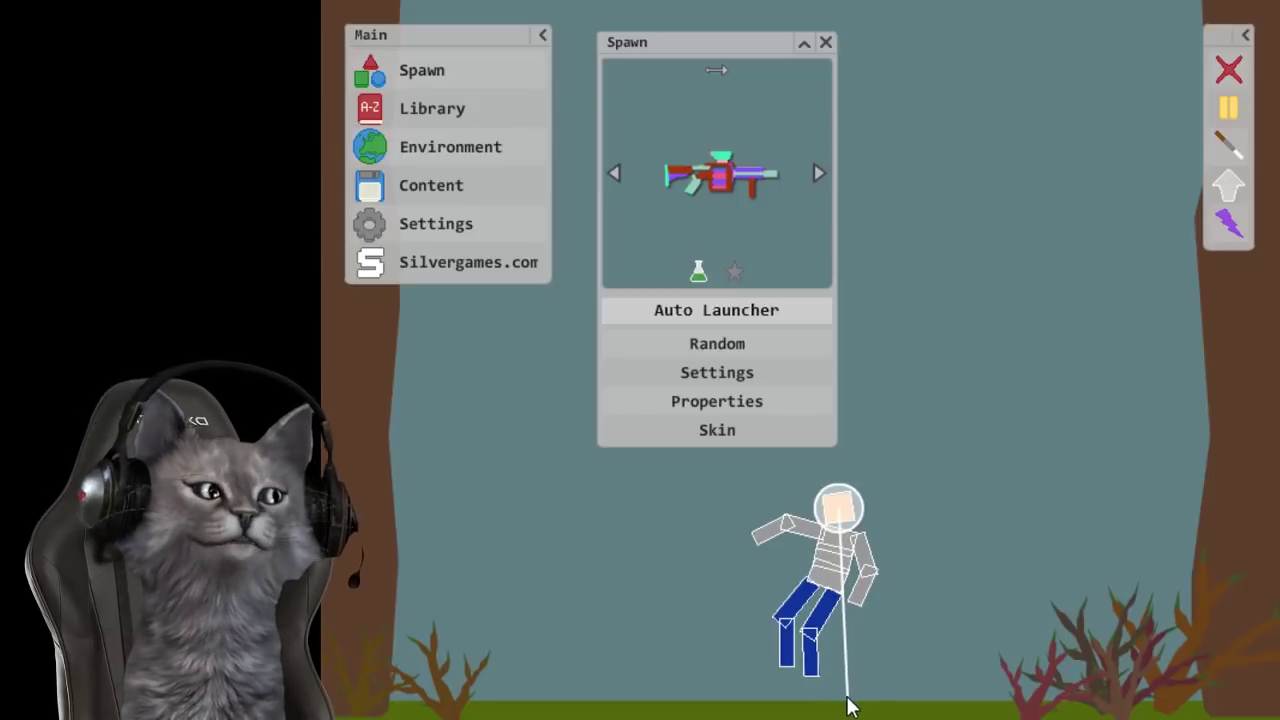
pyautogui.moveTo(850, 705); pyautogui.dragTo(850, 705)
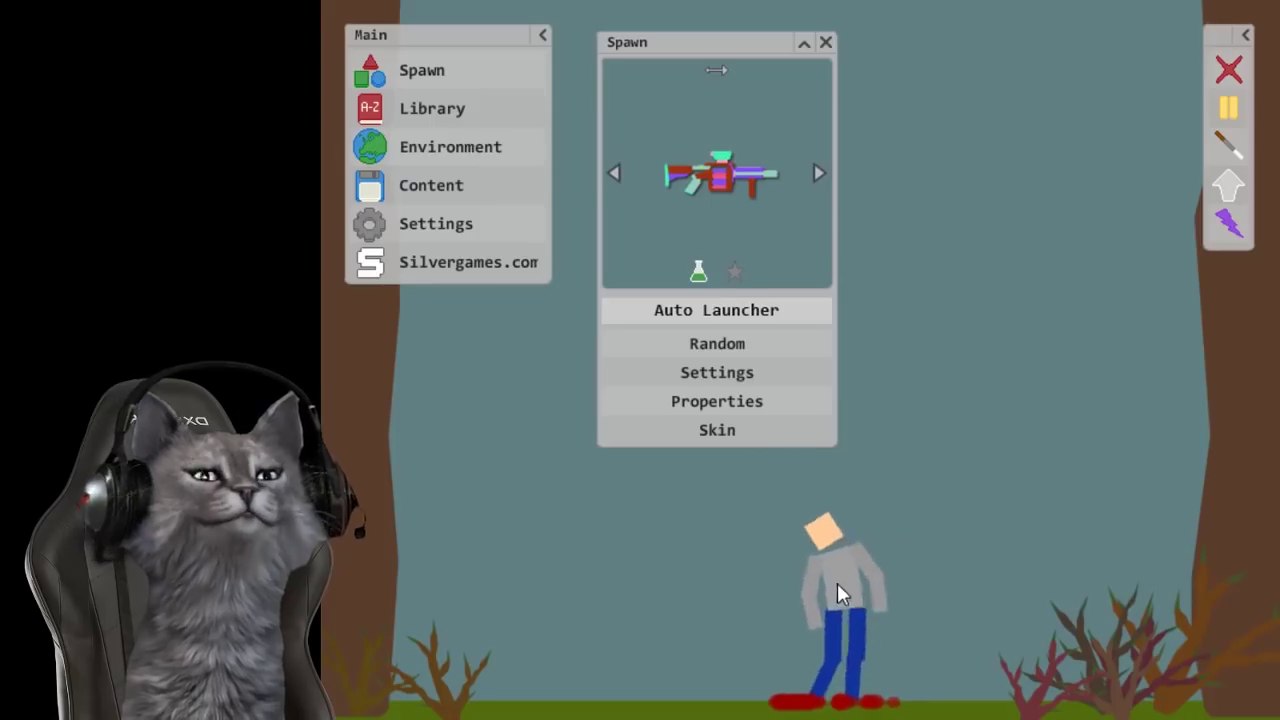
pyautogui.moveTo(838, 540); pyautogui.dragTo(865, 81)
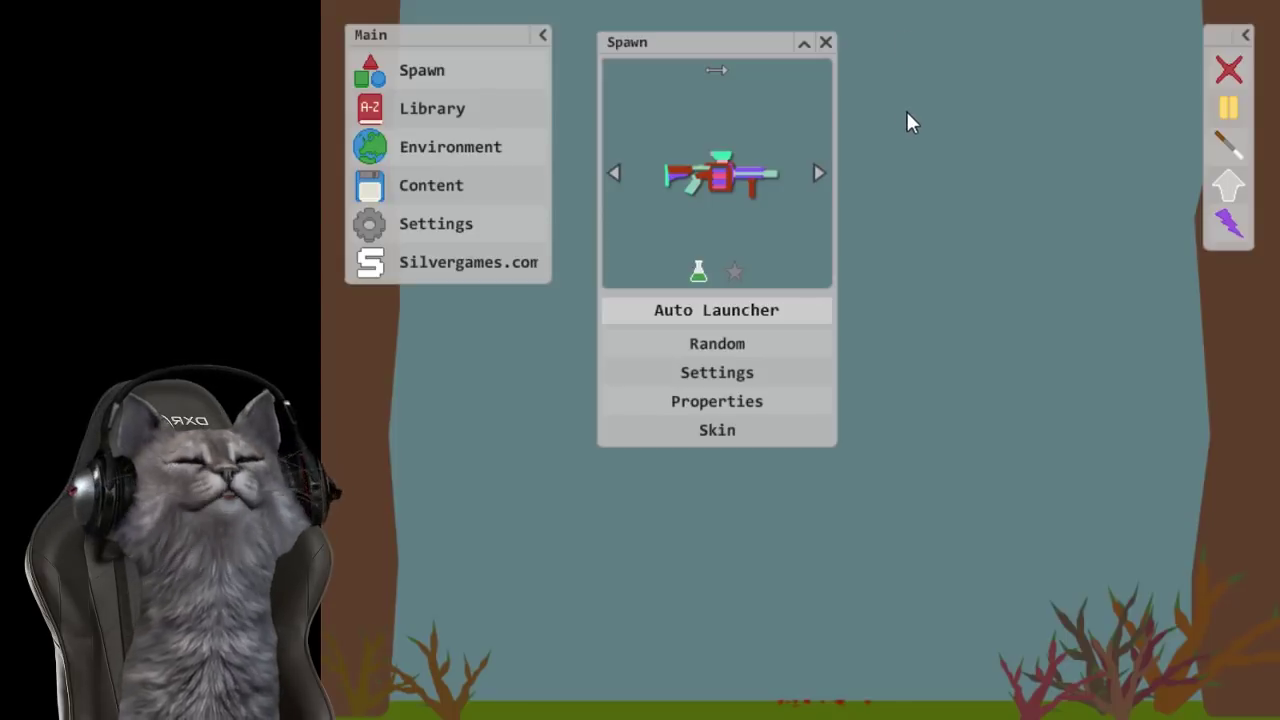
# Step: Reset the scene, drop a Force Field, and hurl the ragdoll around until it bleeds
pyautogui.click(1228, 70)
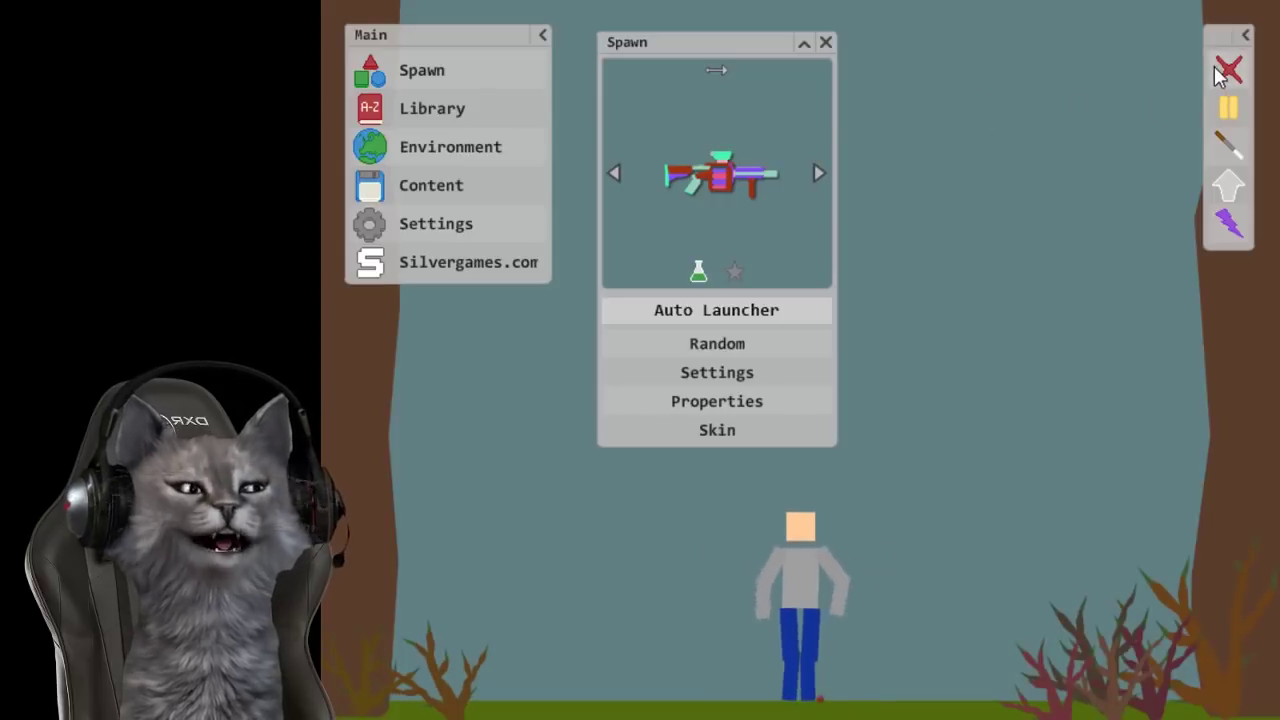
pyautogui.press('Down')
pyautogui.click(914, 518)
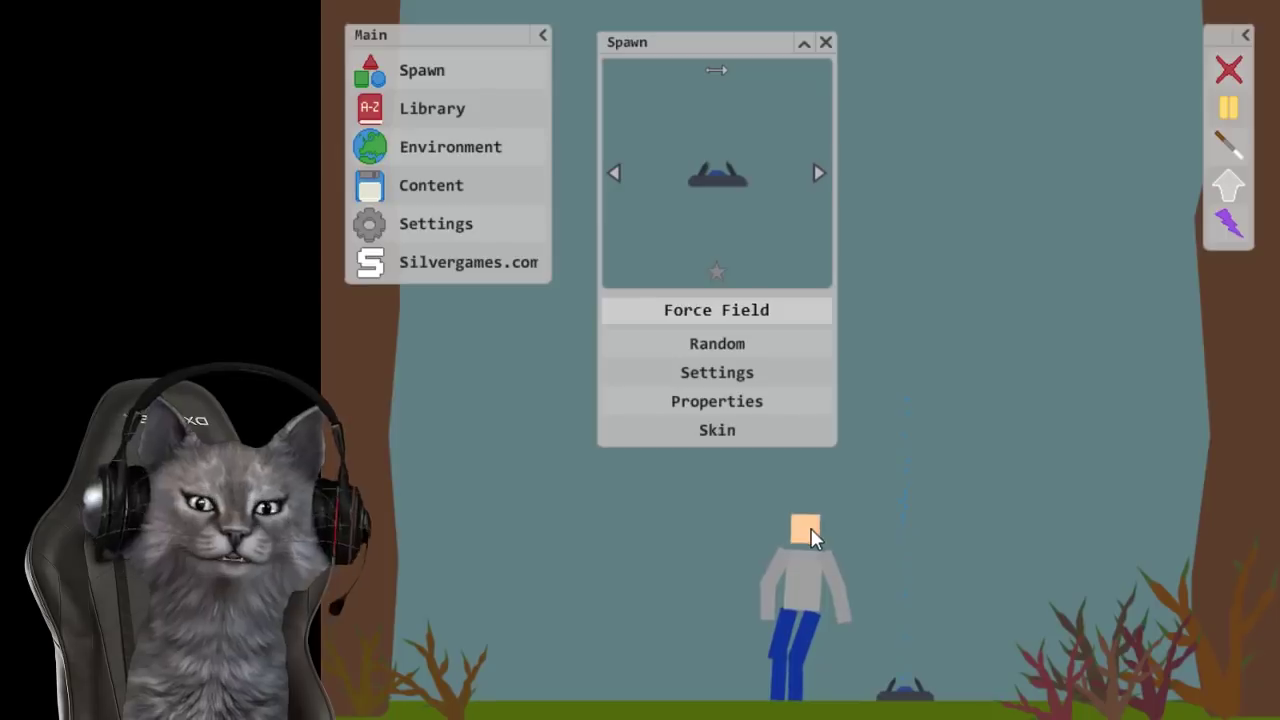
pyautogui.moveTo(811, 528)
pyautogui.mouseDown()
pyautogui.moveTo(888, 502)
pyautogui.moveTo(463, 289)
pyautogui.mouseUp()
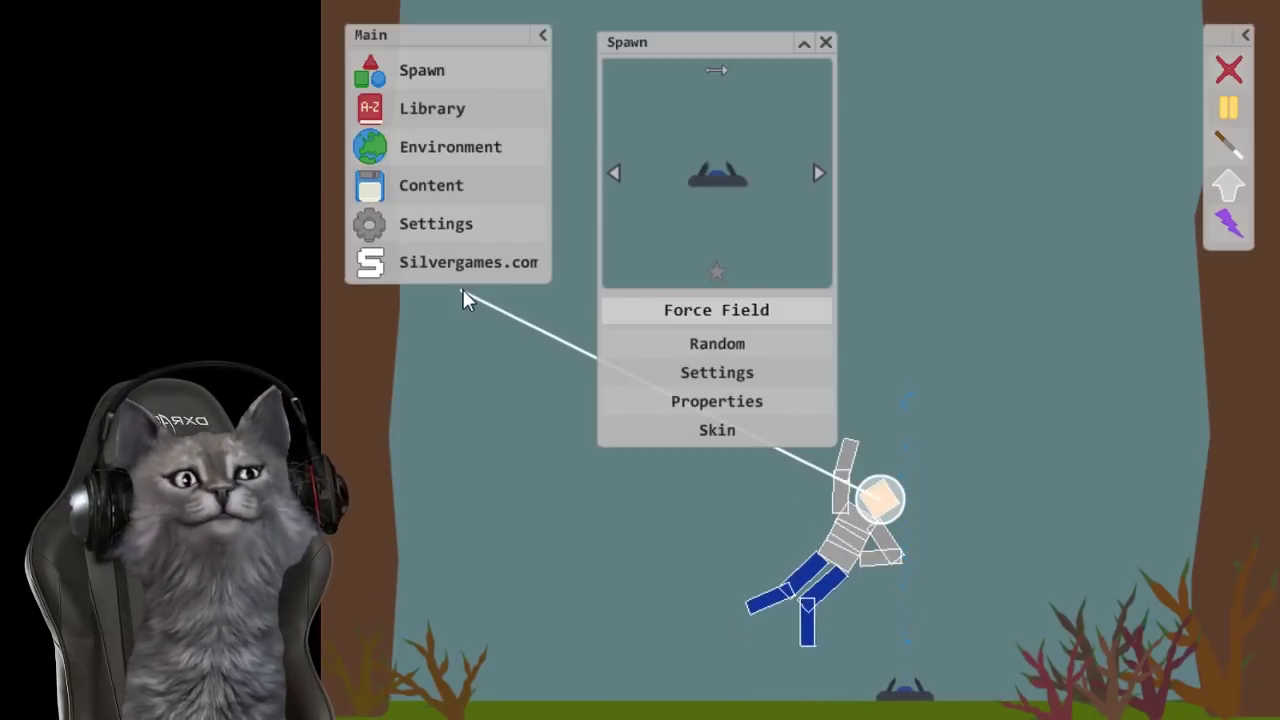
pyautogui.moveTo(463, 289); pyautogui.dragTo(463, 289)
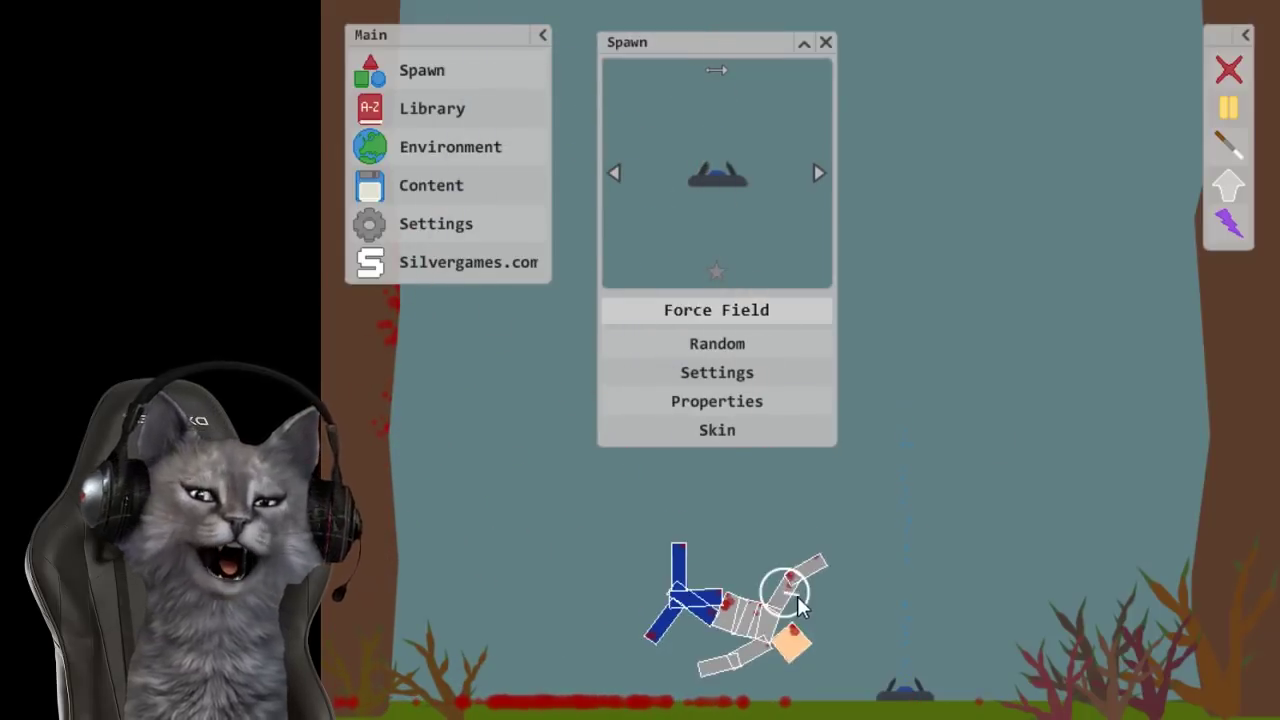
pyautogui.moveTo(797, 596)
pyautogui.mouseDown()
pyautogui.moveTo(1184, 648)
pyautogui.moveTo(1186, 660)
pyautogui.mouseUp()
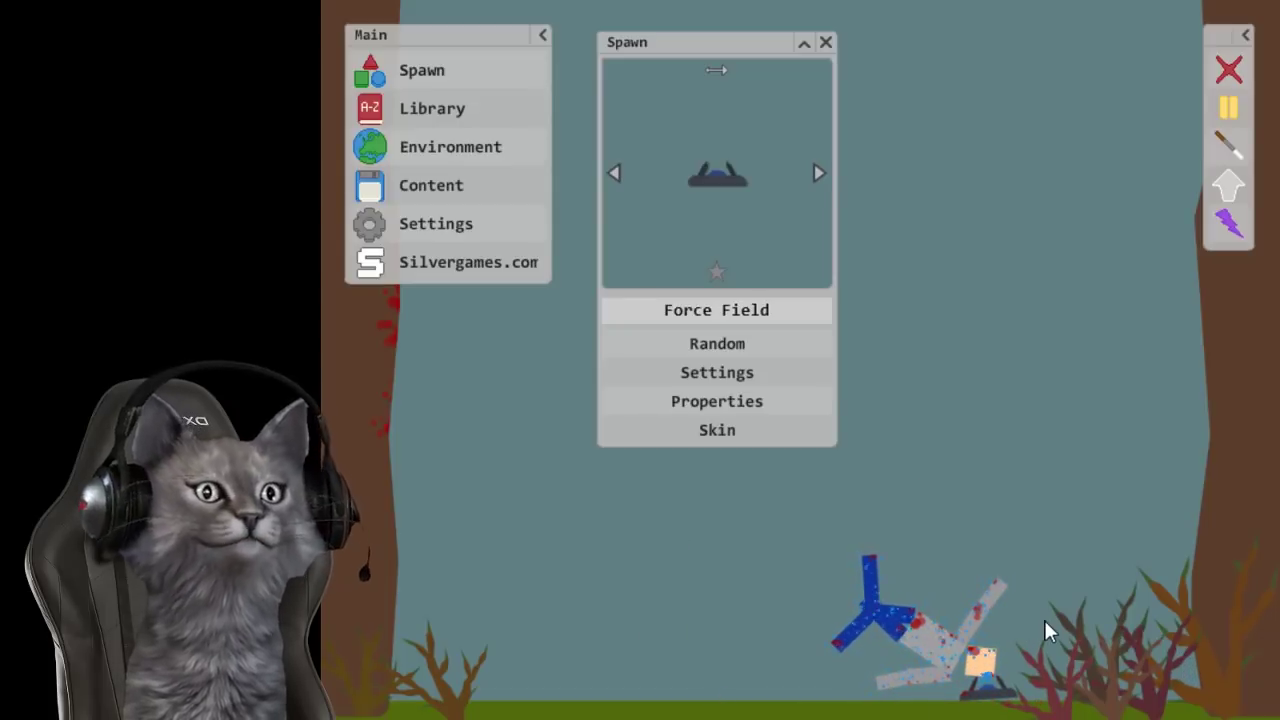
# Step: Pelt the ragdoll with Ricochet projectiles, then select the Hole power
pyautogui.click(1228, 225)
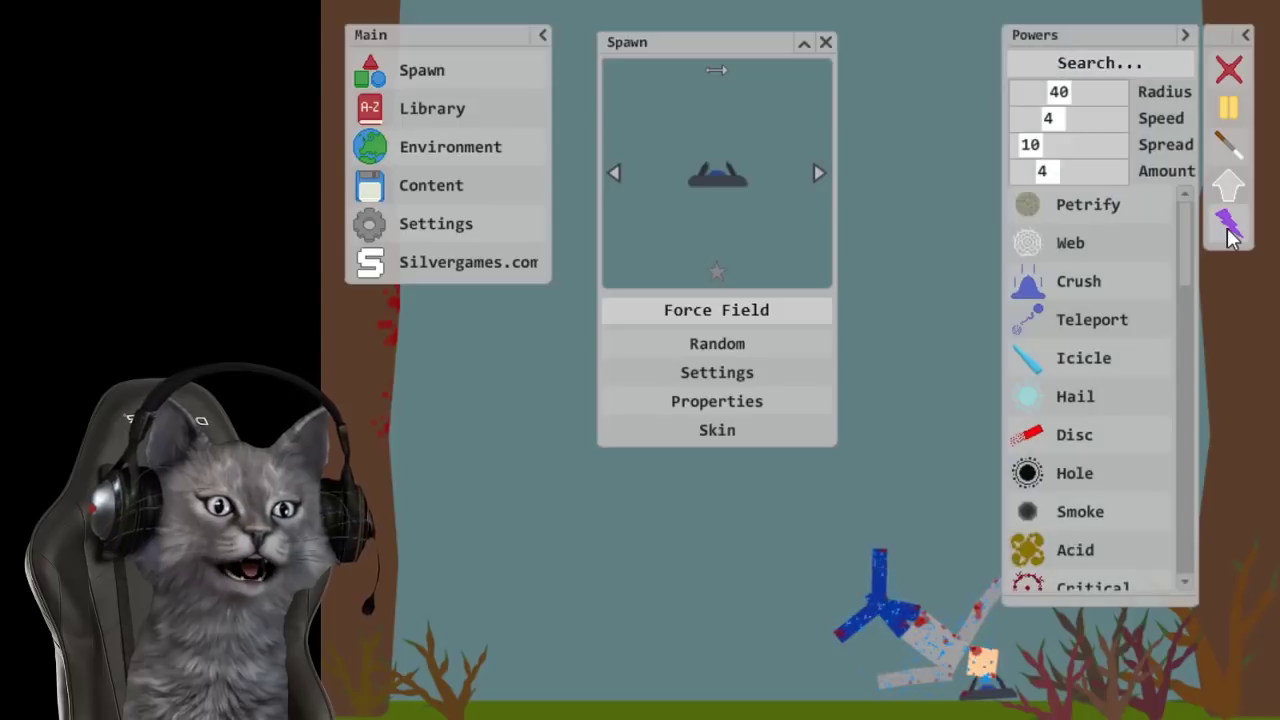
pyautogui.scroll(-5, 1100, 400)
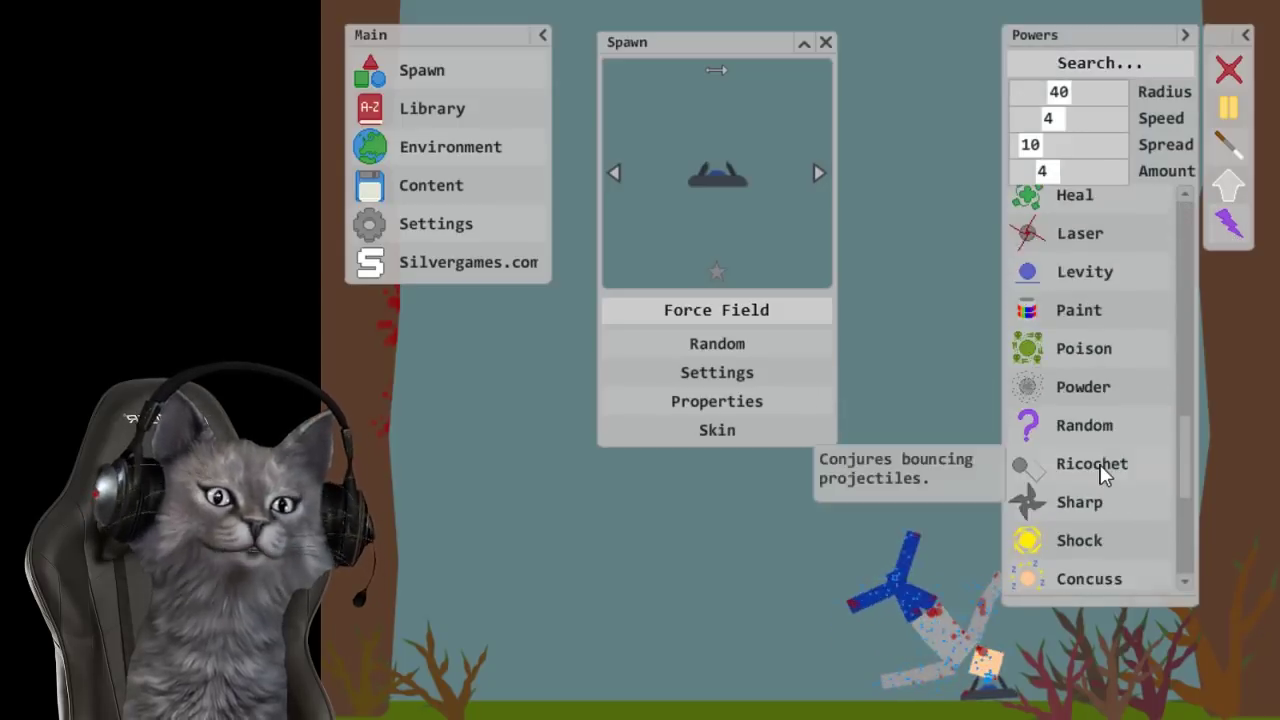
pyautogui.click(1091, 465)
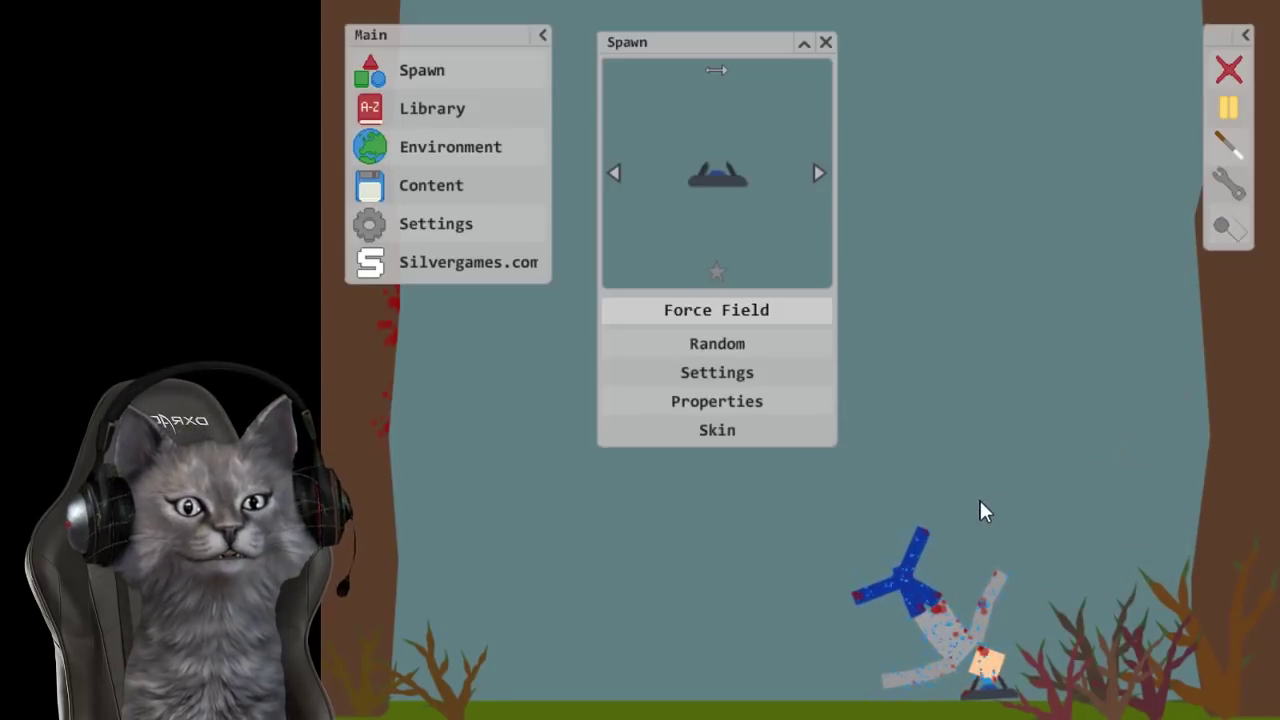
pyautogui.click(1123, 422)
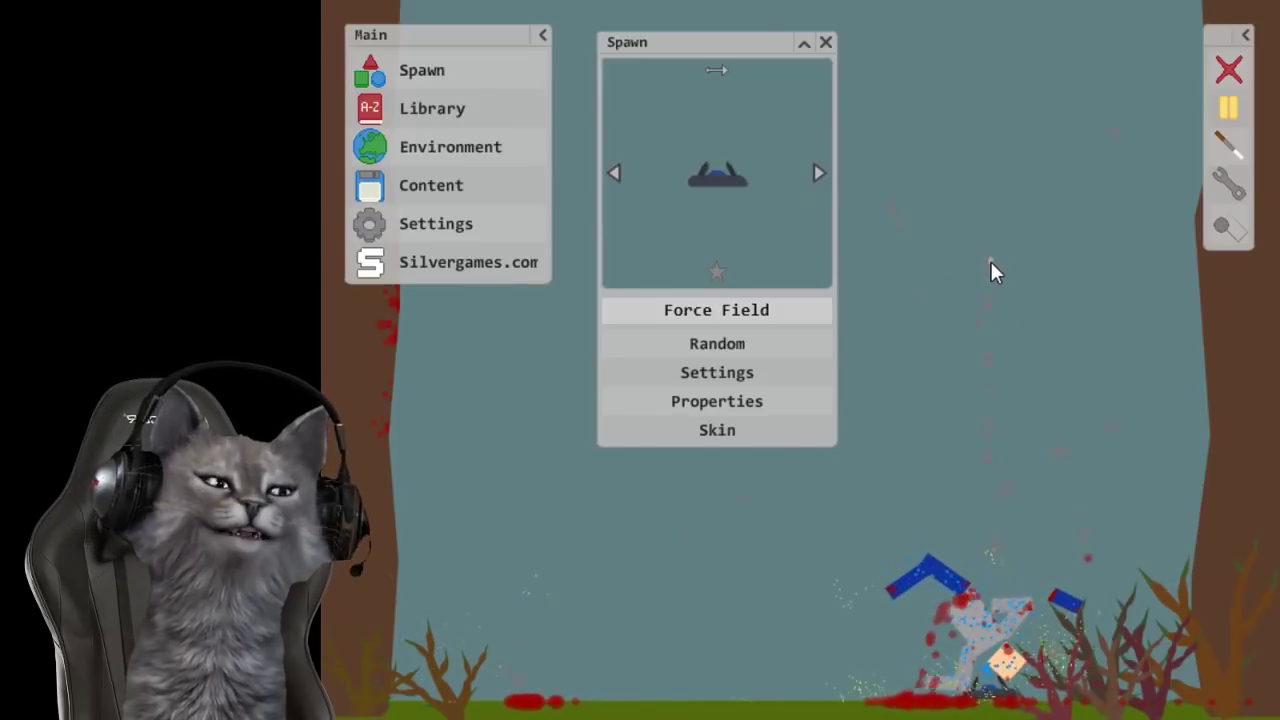
pyautogui.click(1227, 228)
pyautogui.click(1074, 473)
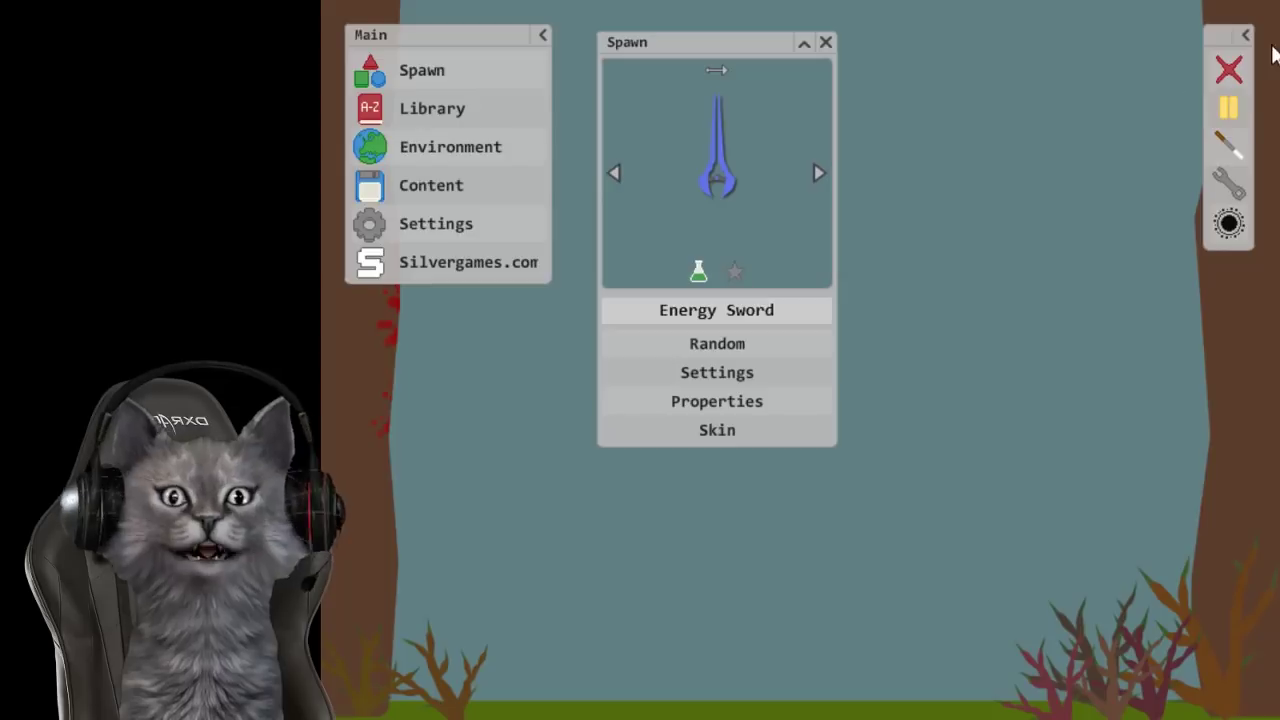
# Step: Reset the scene and search the spawn items by name for 'laser'
pyautogui.click(717, 342)
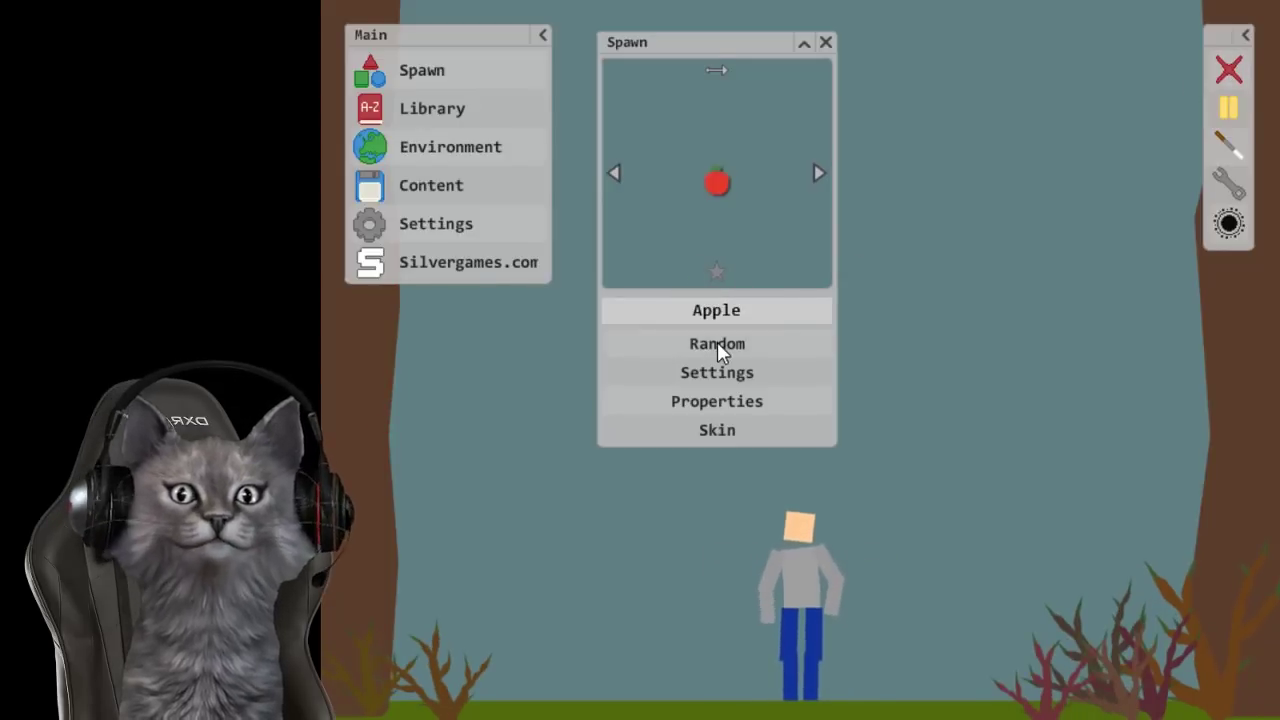
pyautogui.click(717, 342)
pyautogui.click(715, 310)
pyautogui.write('p')
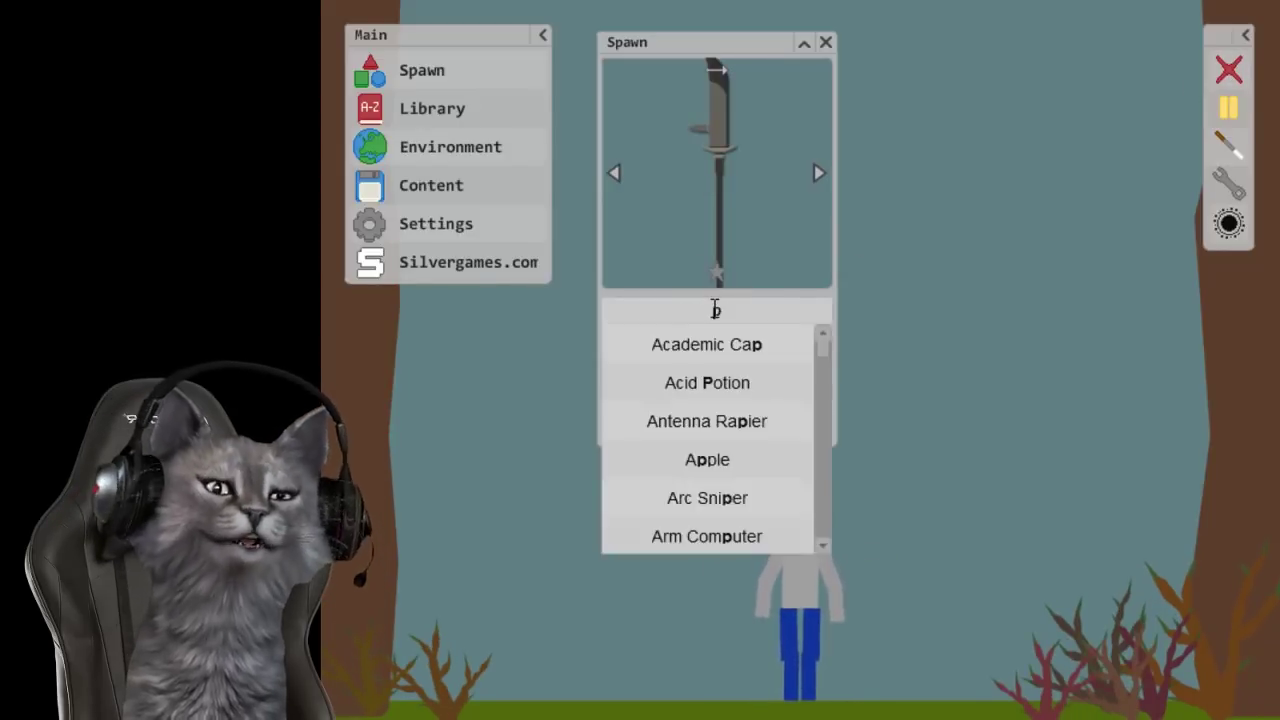
pyautogui.write('enis')
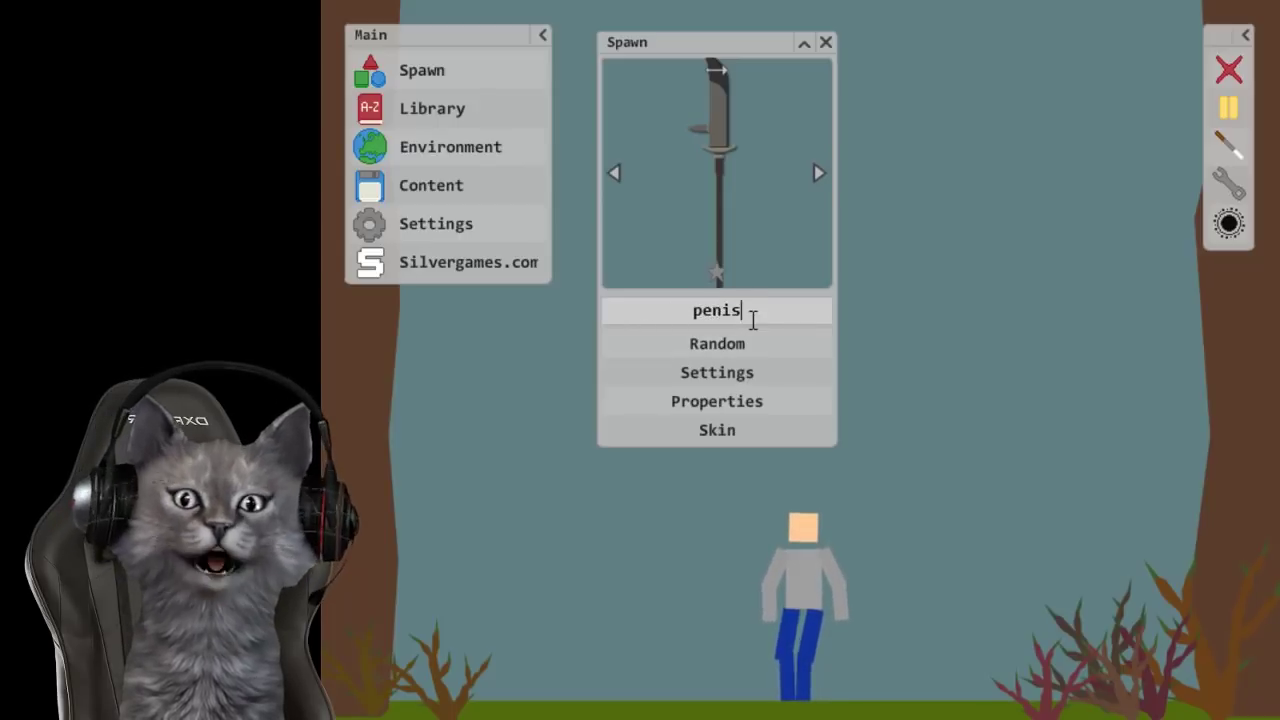
pyautogui.hotkey('ctrl', 'a')
pyautogui.write('boob')
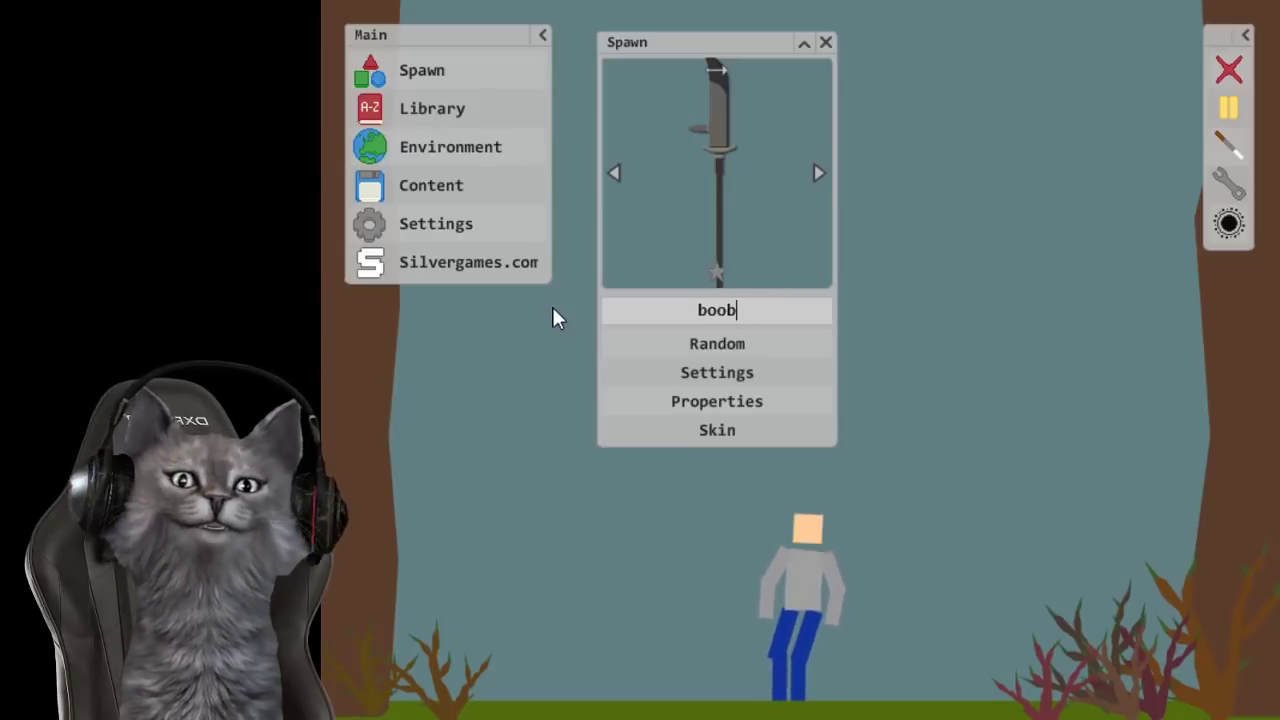
pyautogui.write('s')
pyautogui.press('BackSpace')
pyautogui.press('BackSpace')
pyautogui.press('BackSpace')
pyautogui.press('BackSpace')
pyautogui.press('BackSpace')
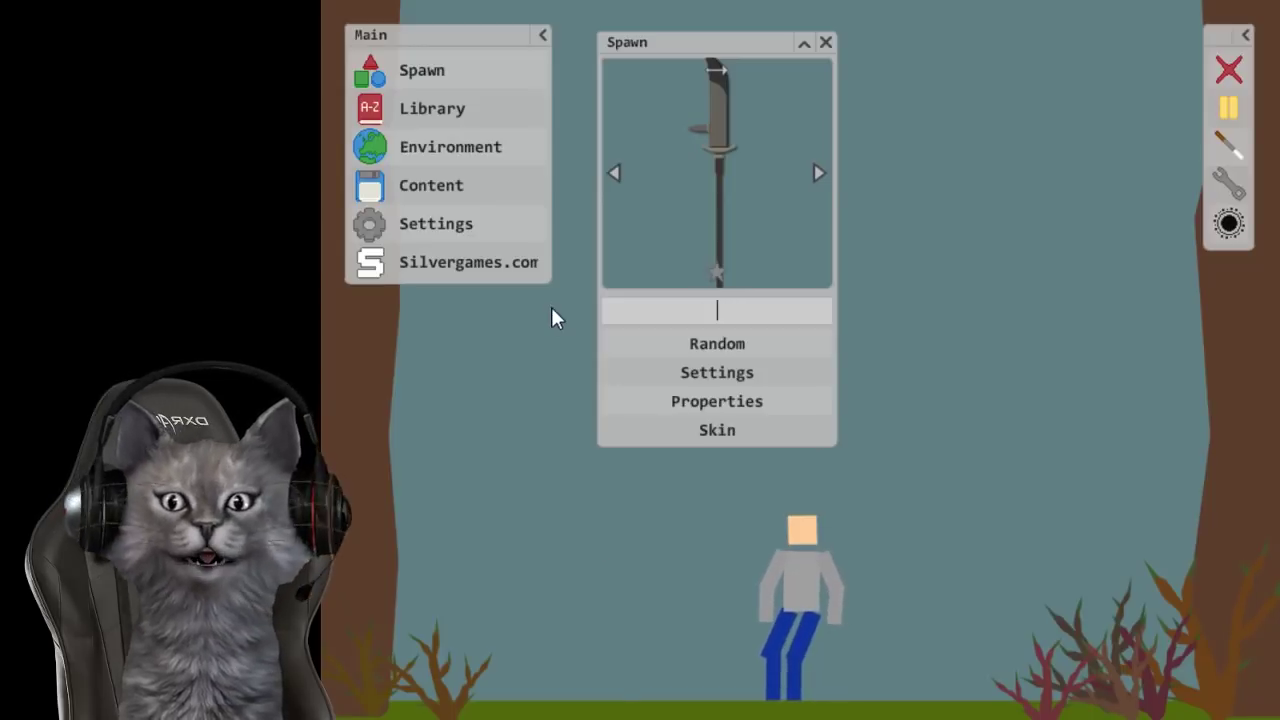
pyautogui.write('kaser')
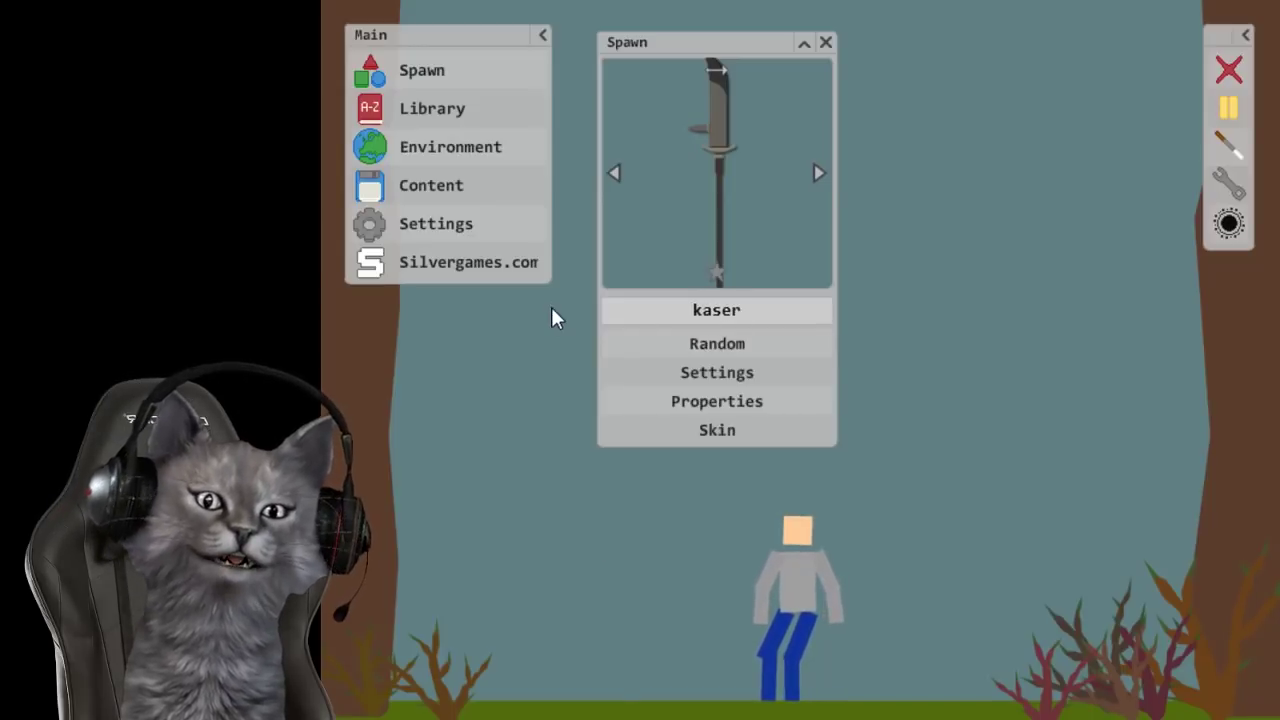
pyautogui.press('BackSpace')
pyautogui.press('BackSpace')
pyautogui.press('BackSpace')
pyautogui.press('BackSpace')
pyautogui.write('kl')
pyautogui.press('BackSpace')
pyautogui.press('BackSpace')
pyautogui.write('l')
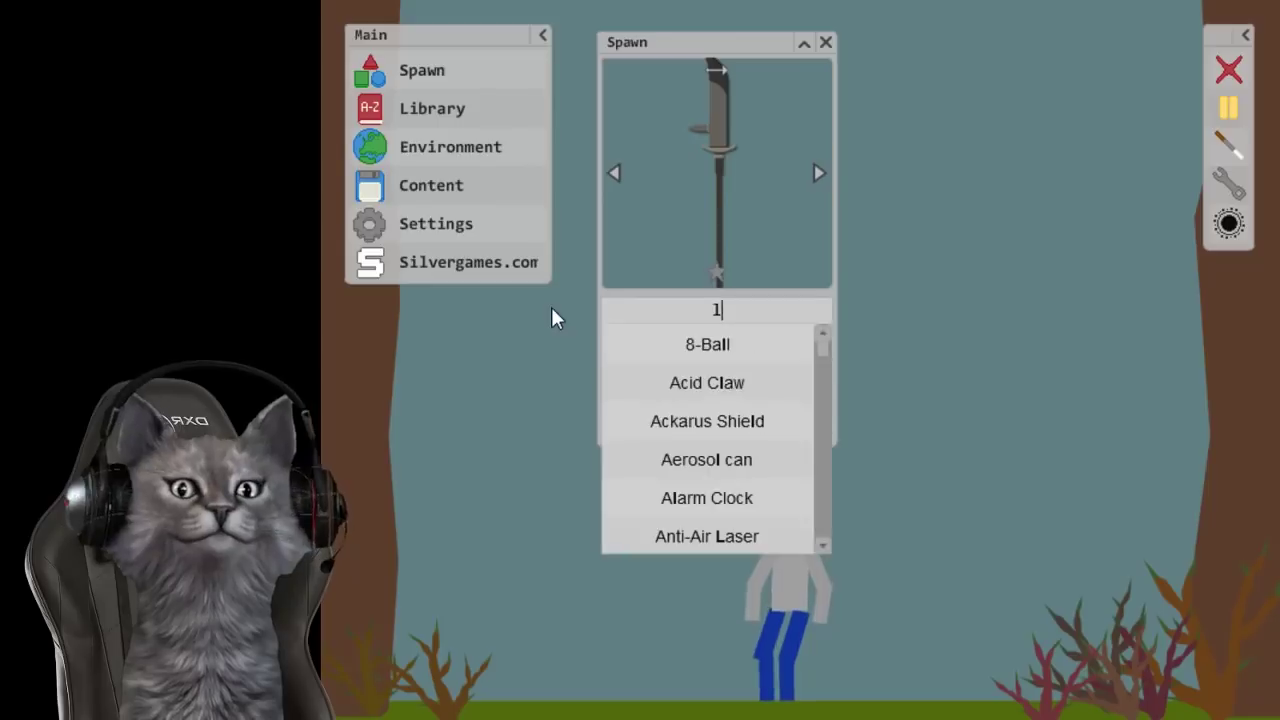
pyautogui.write('aser')
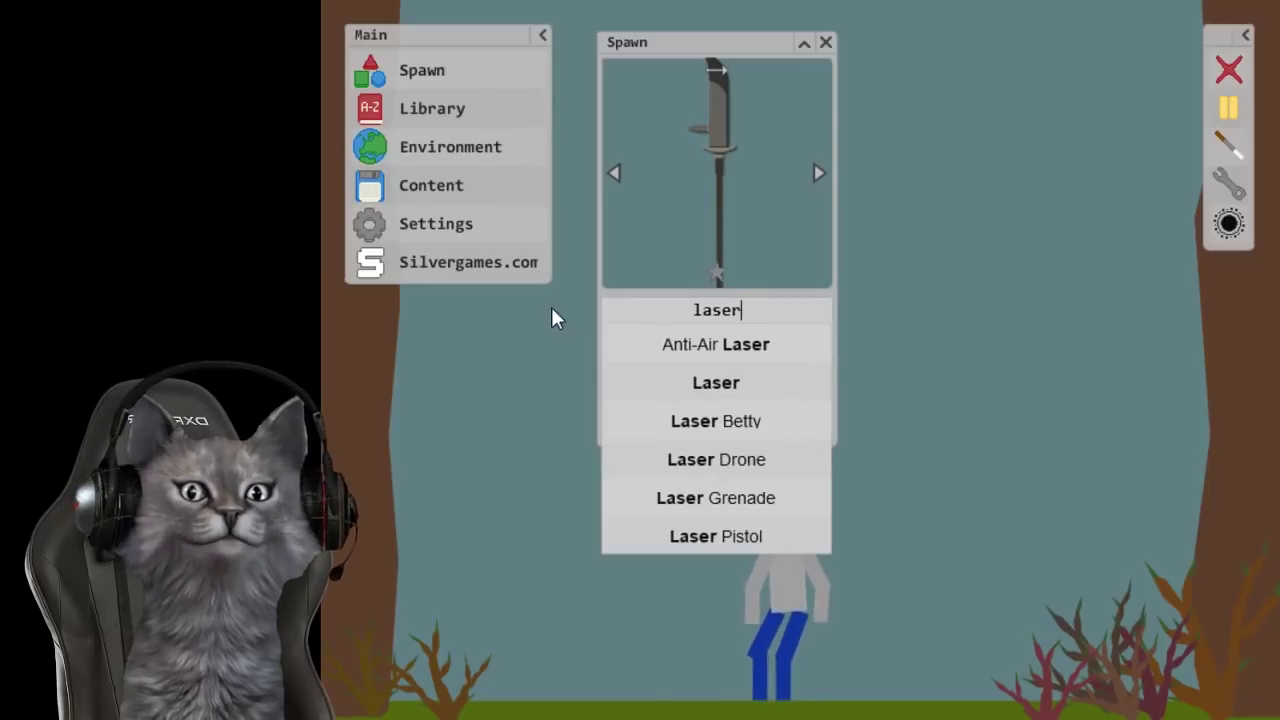
# Step: Place the Anti-Air Laser right of the ragdoll, then swallow both with the Hole
pyautogui.click(716, 344)
pyautogui.moveTo(691, 183)
pyautogui.mouseDown()
pyautogui.moveTo(1068, 242)
pyautogui.moveTo(988, 385)
pyautogui.mouseUp()
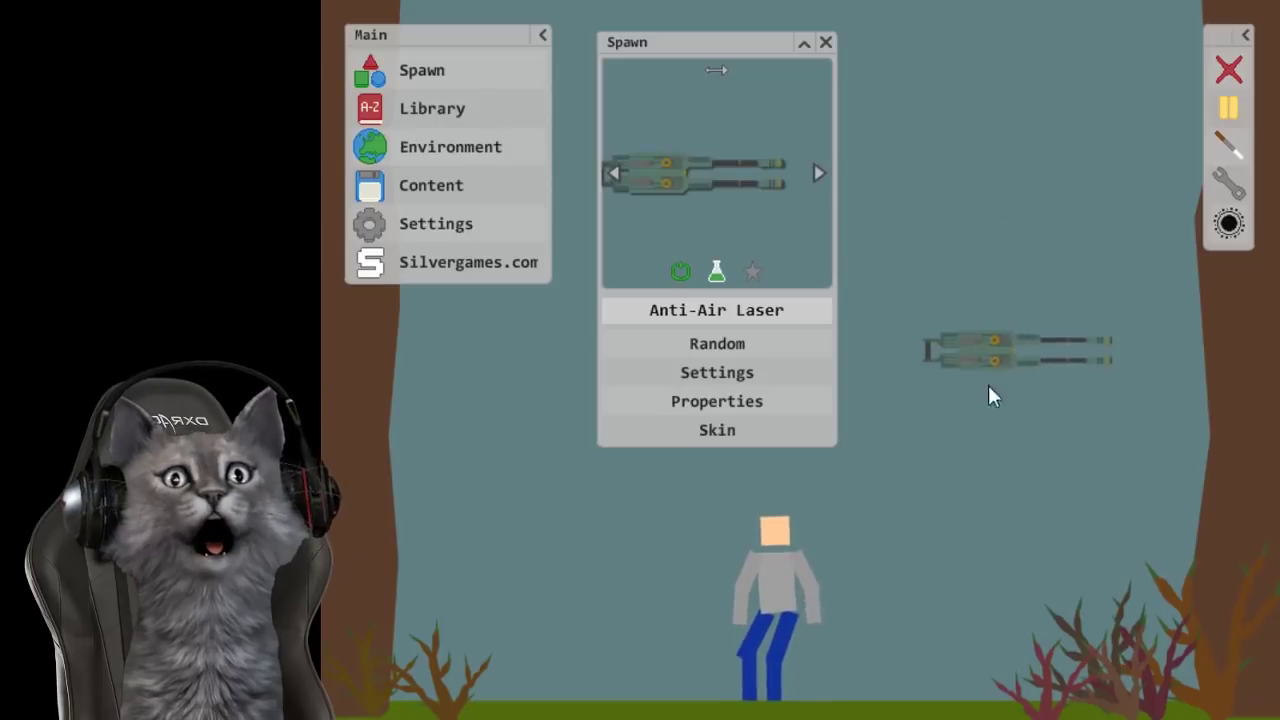
pyautogui.moveTo(1007, 610); pyautogui.dragTo(906, 548)
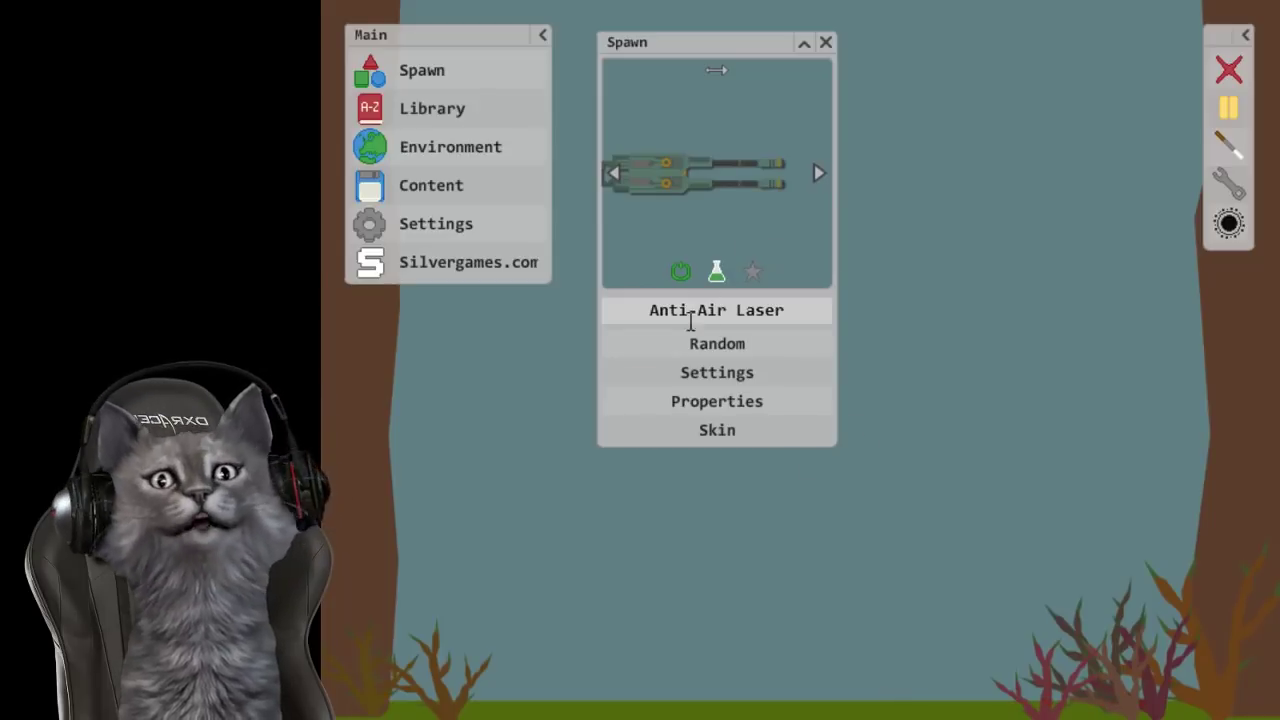
# Step: Reset to a fresh ragdoll and switch to the Drag tool
pyautogui.click(818, 173)
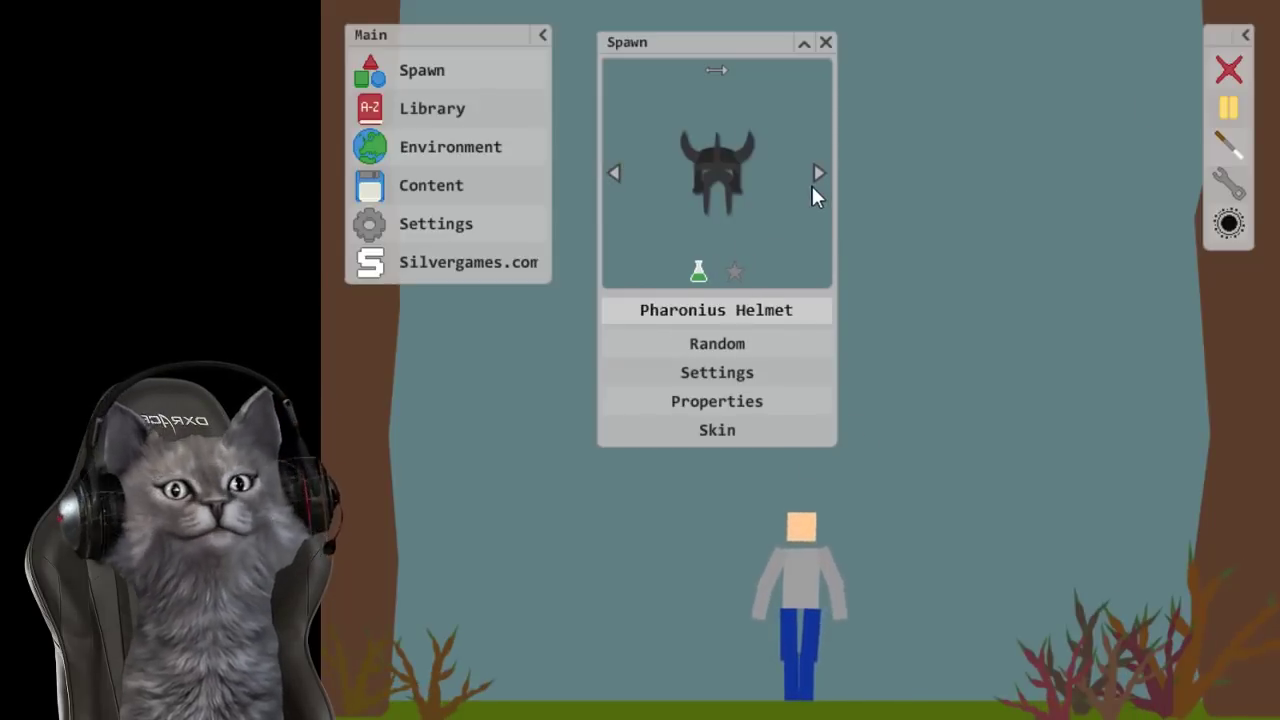
pyautogui.click(1229, 223)
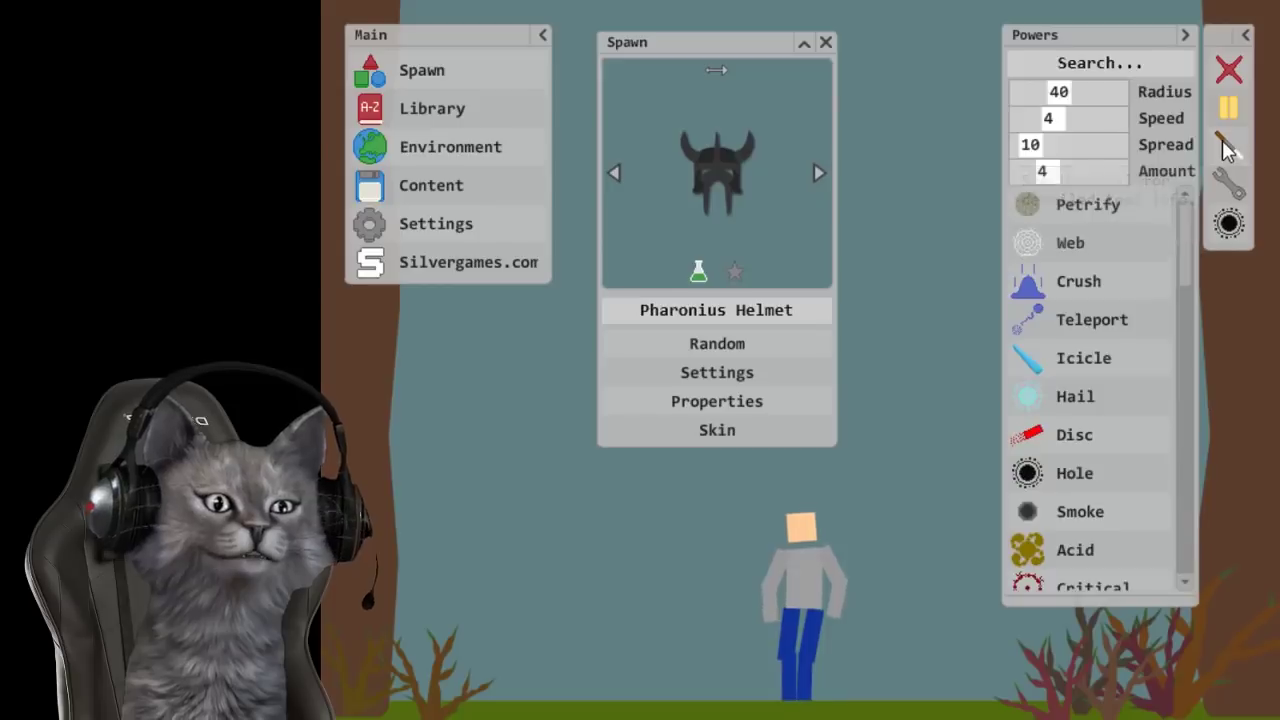
pyautogui.click(1228, 185)
pyautogui.click(1063, 77)
# Step: Put the Pharonius Helmet on the ragdoll's head, then swing it to knock the ragdoll over
pyautogui.moveTo(716, 165); pyautogui.dragTo(828, 492)
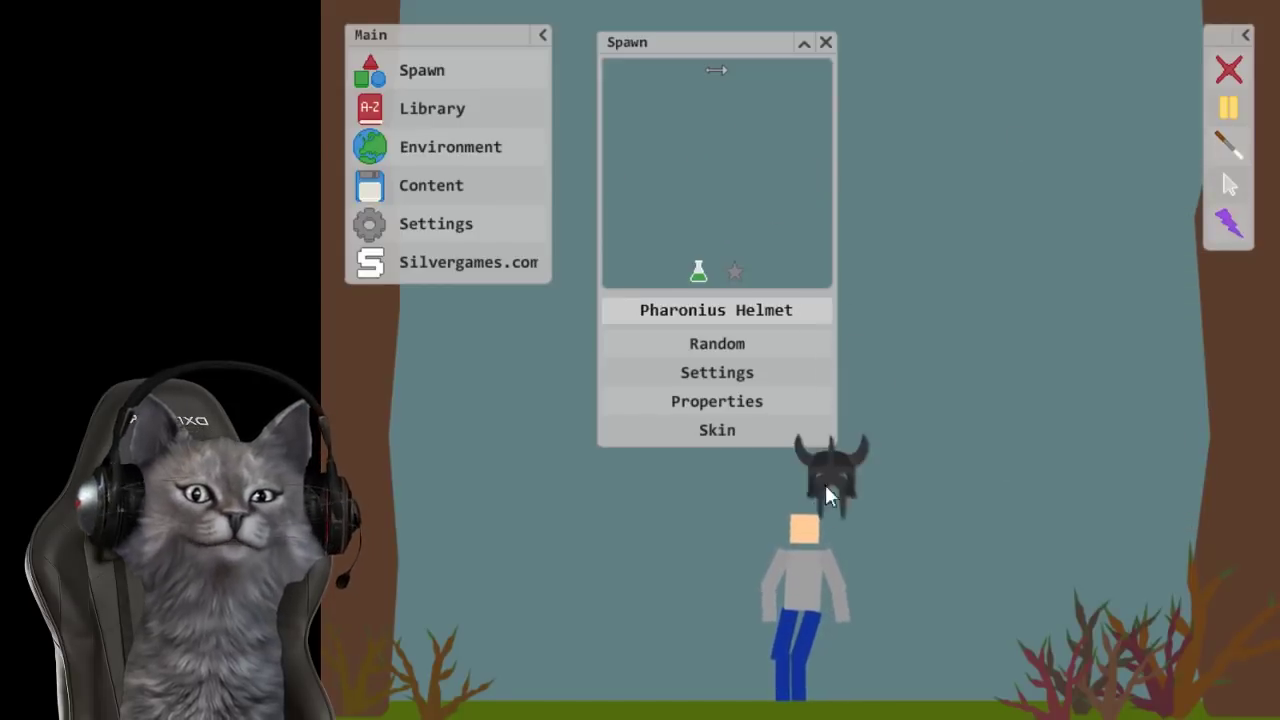
pyautogui.moveTo(806, 538); pyautogui.dragTo(806, 530)
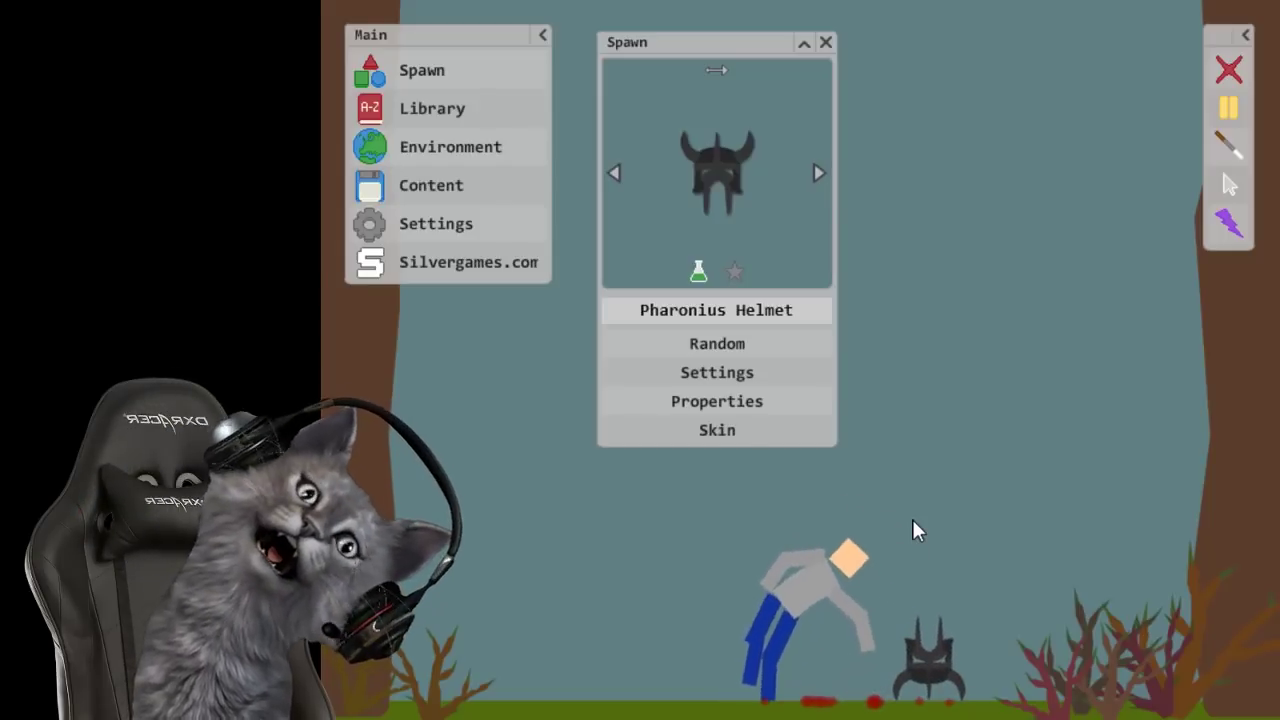
pyautogui.moveTo(932, 640)
pyautogui.mouseDown()
pyautogui.moveTo(748, 489)
pyautogui.moveTo(367, 637)
pyautogui.mouseUp()
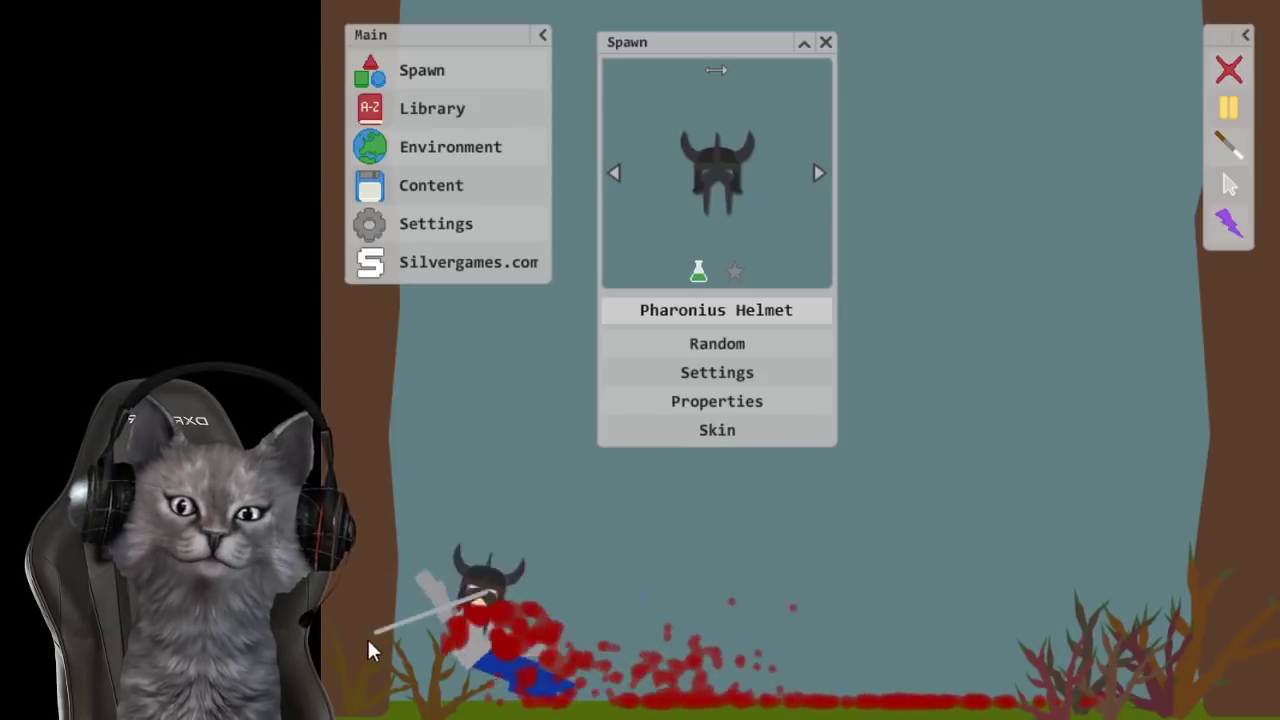
pyautogui.moveTo(440, 570); pyautogui.dragTo(638, 688)
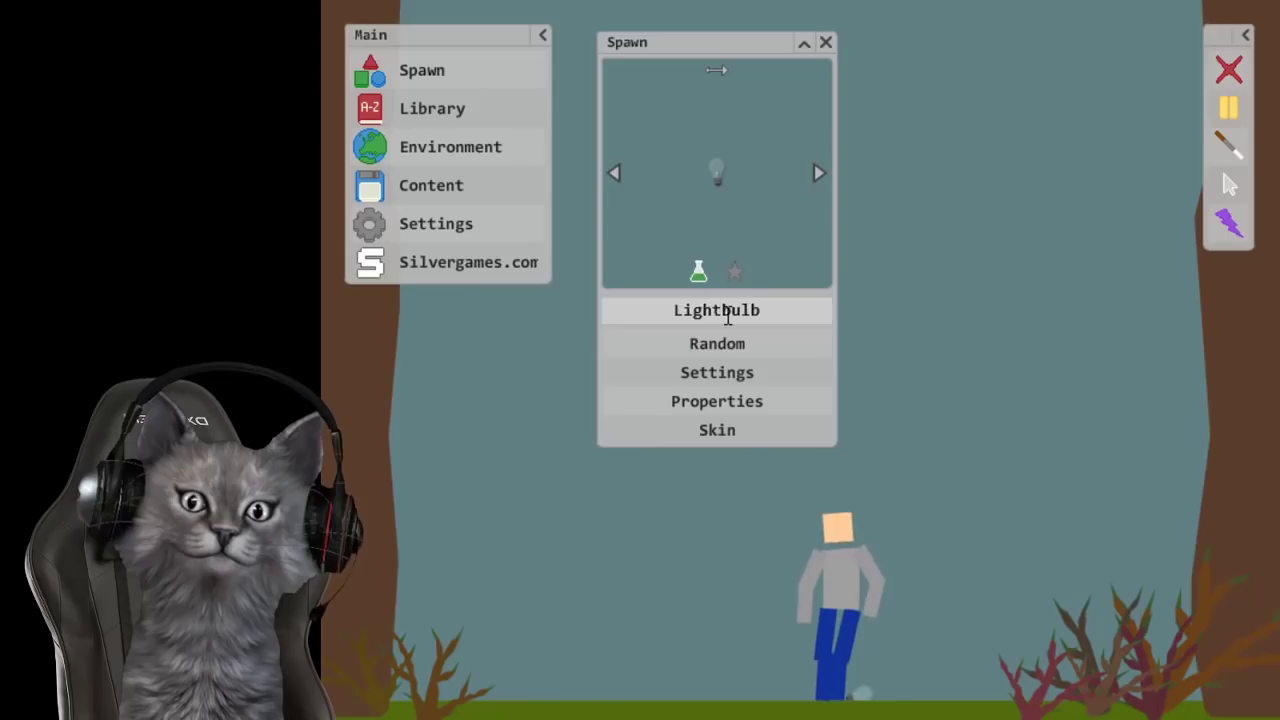
# Step: Search the spawn items for 'bomb', select Hydrofluoric Bomb, and drop one near the ragdoll
pyautogui.click(778, 318)
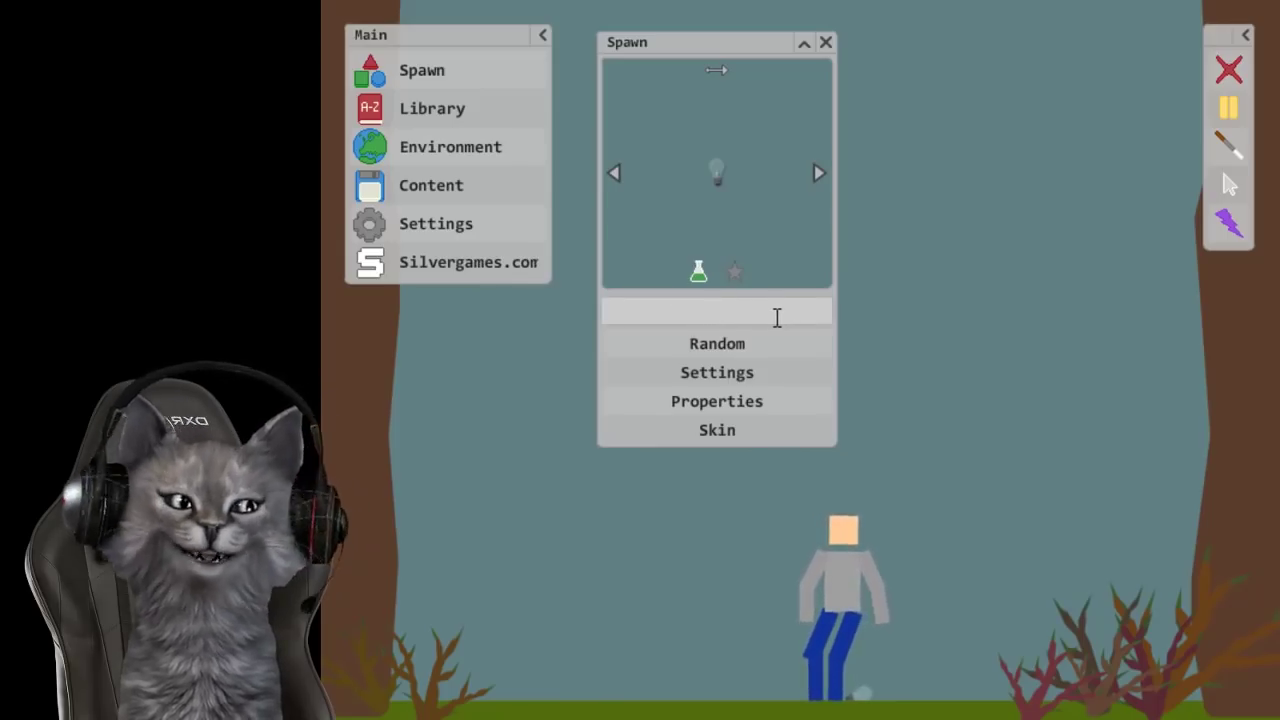
pyautogui.write('b')
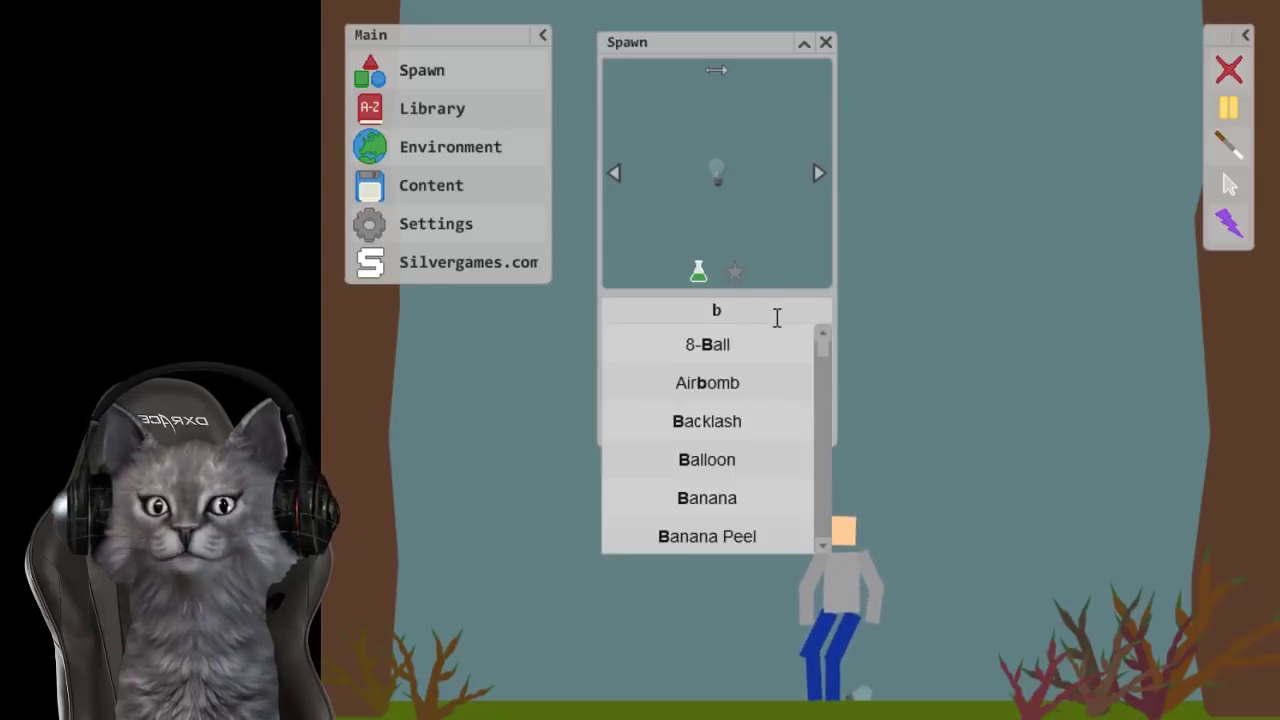
pyautogui.write('omb')
pyautogui.click(716, 344)
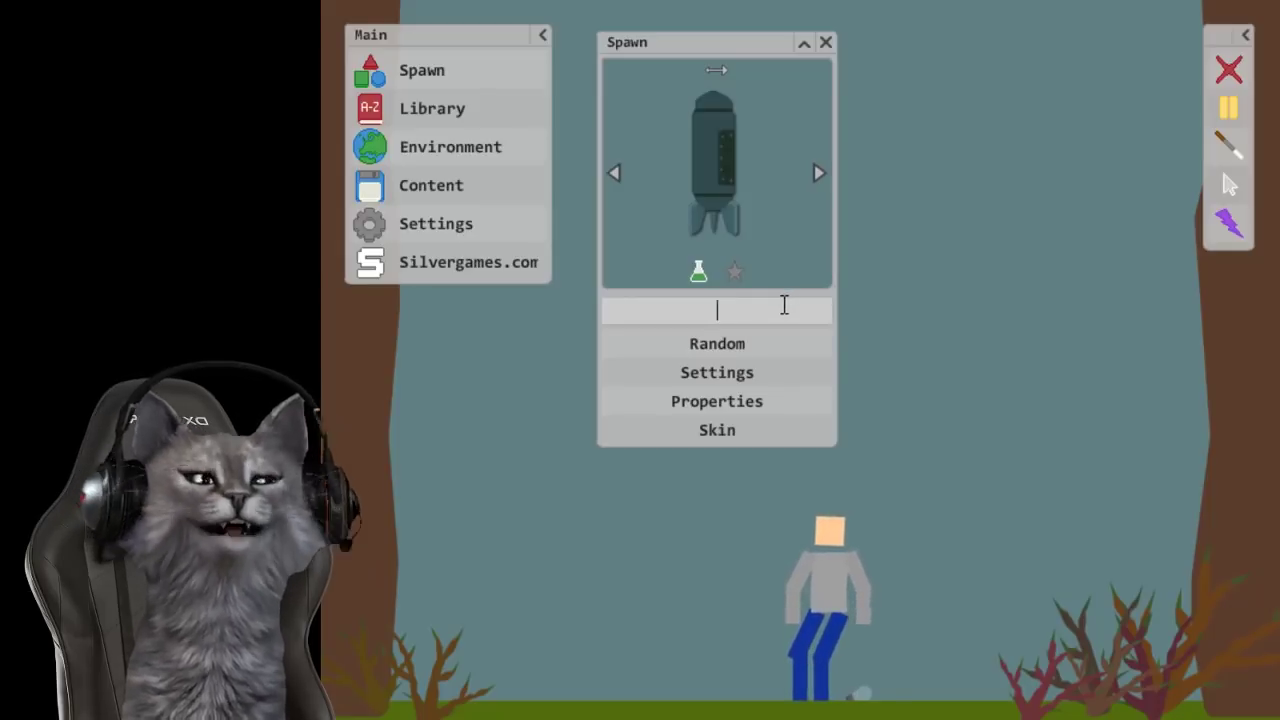
pyautogui.write('bomb')
pyautogui.click(720, 418)
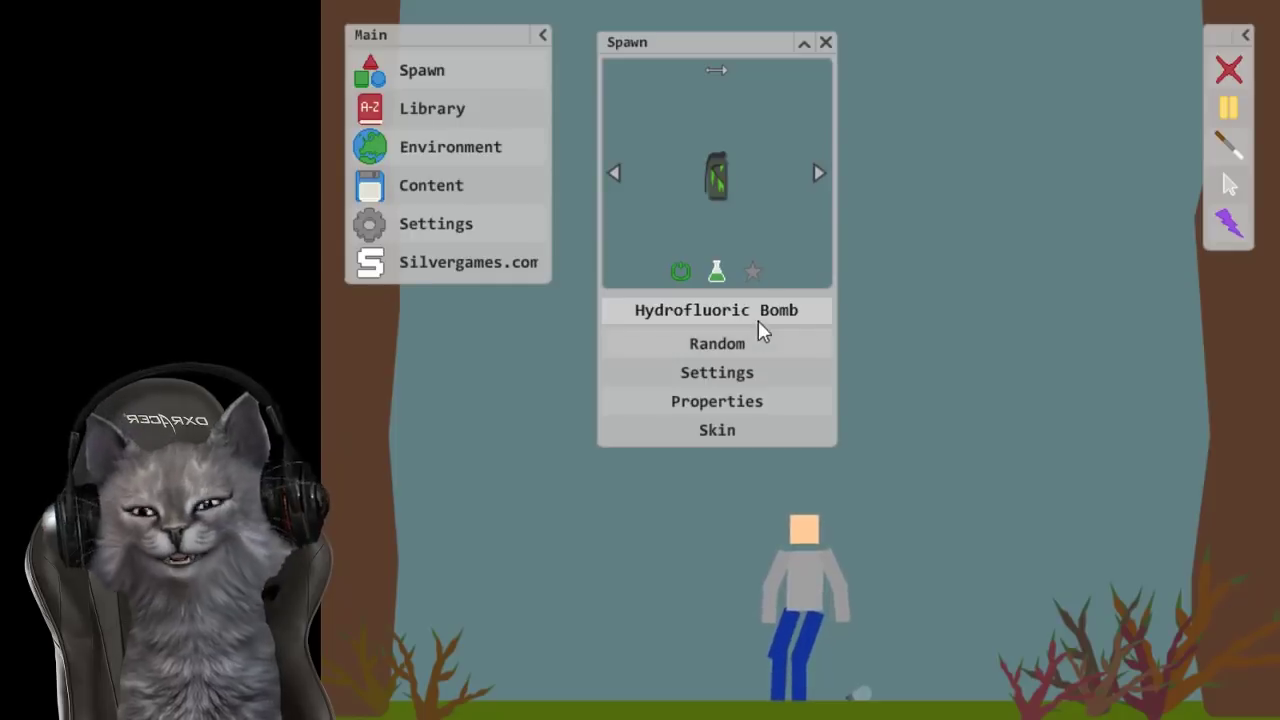
pyautogui.moveTo(1041, 118); pyautogui.dragTo(1010, 170)
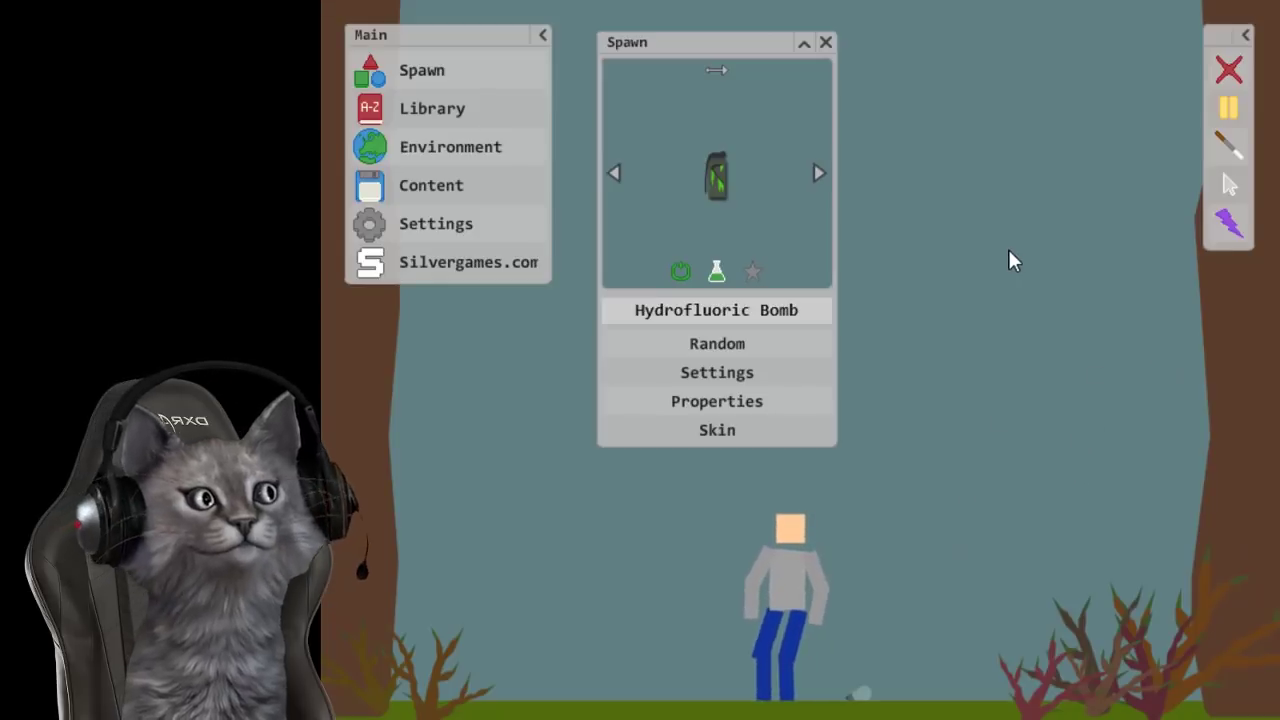
# Step: Move the item preview aside, drop two hydrofluoric bombs, and fling one toward the tree
pyautogui.moveTo(700, 45); pyautogui.dragTo(1010, 50)
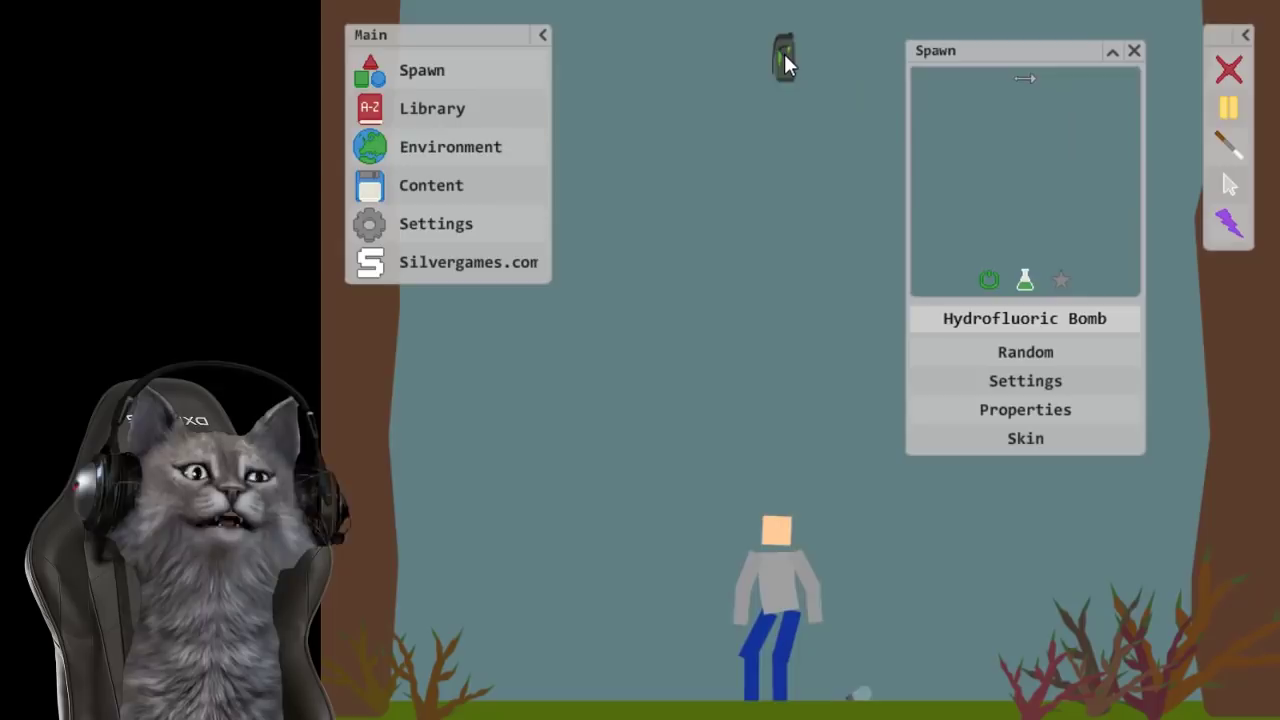
pyautogui.moveTo(783, 51); pyautogui.dragTo(783, 55)
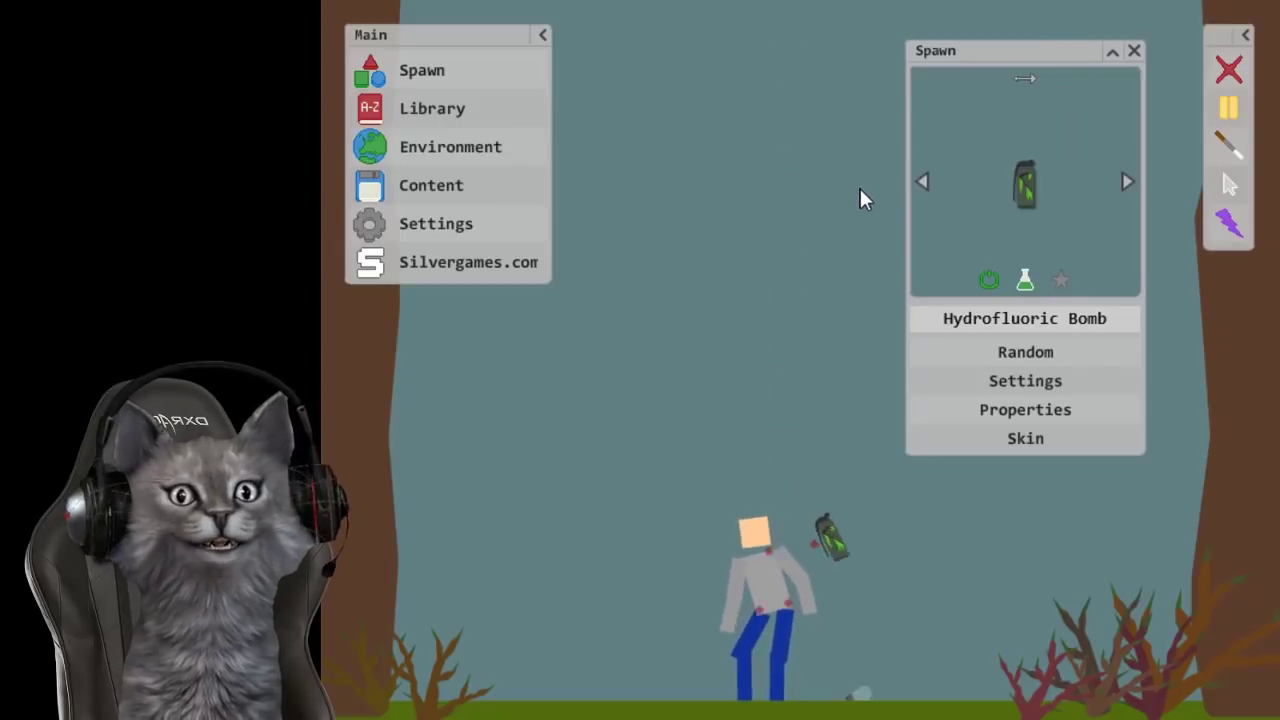
pyautogui.moveTo(600, 312); pyautogui.dragTo(474, 315)
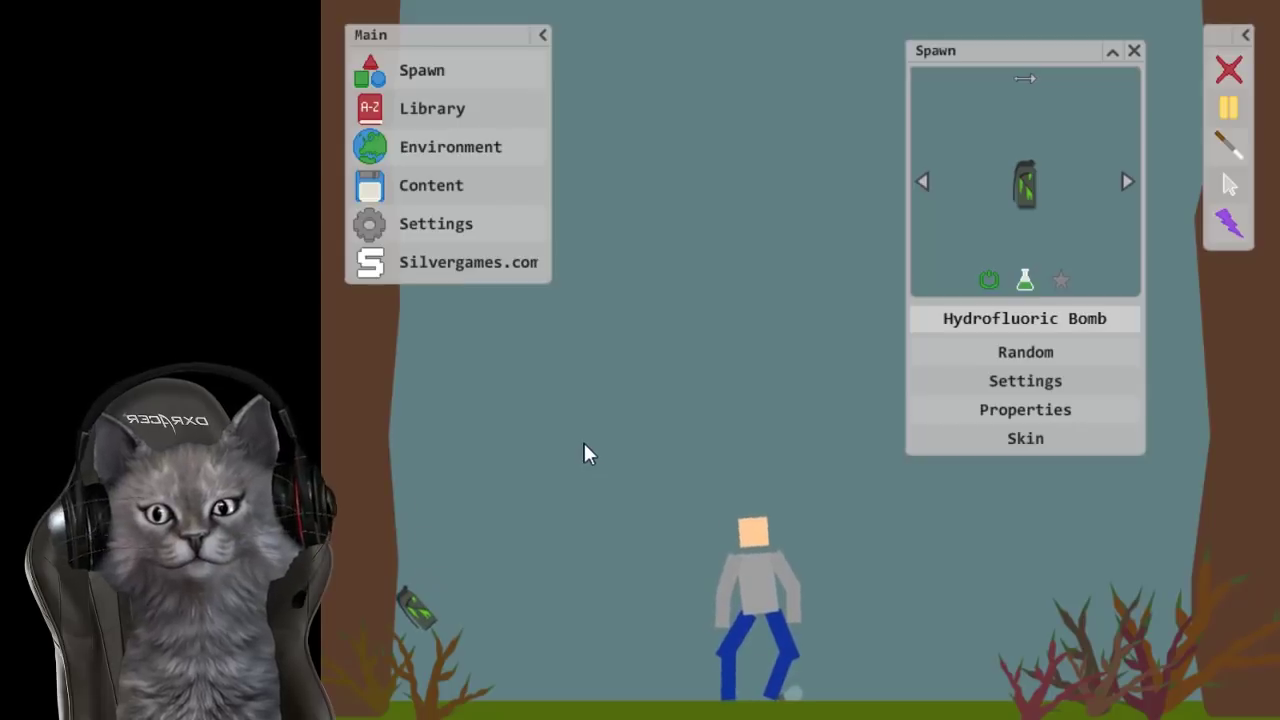
pyautogui.moveTo(419, 612); pyautogui.dragTo(700, 229)
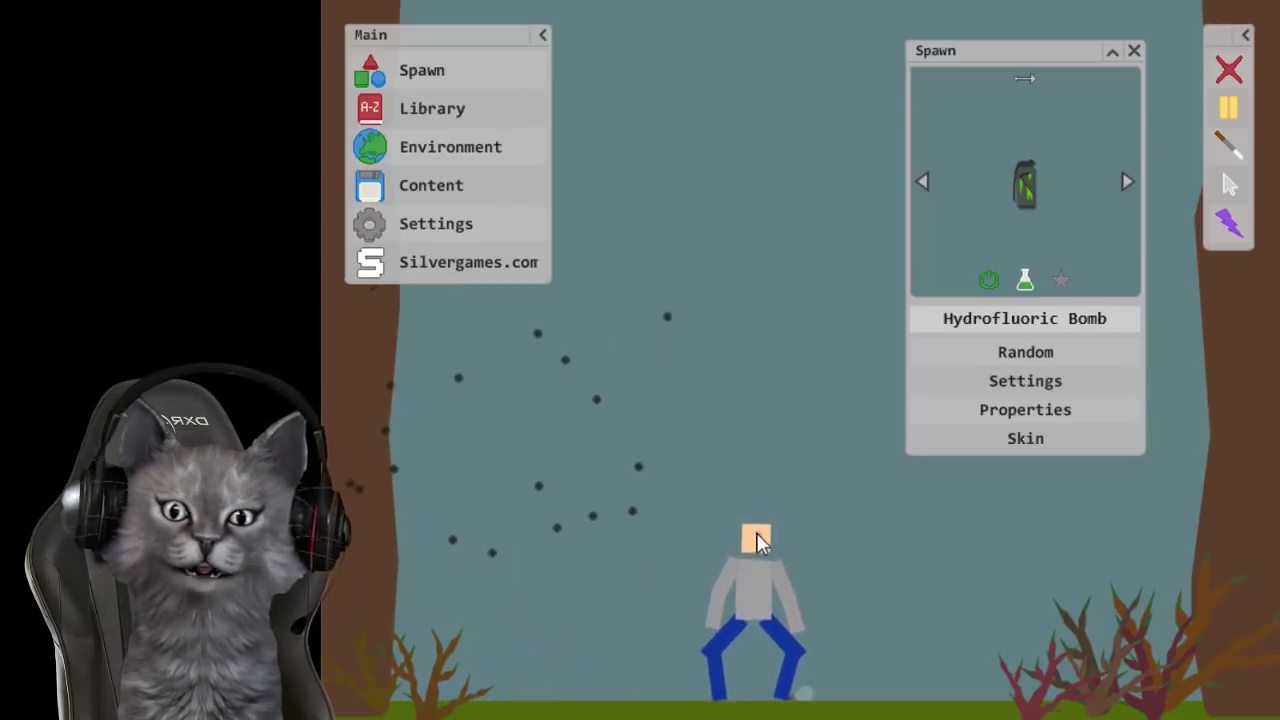
# Step: Pull the ragdoll over by its head and lift it off the ground
pyautogui.moveTo(758, 530)
pyautogui.mouseDown()
pyautogui.moveTo(668, 510)
pyautogui.moveTo(898, 499)
pyautogui.mouseUp()
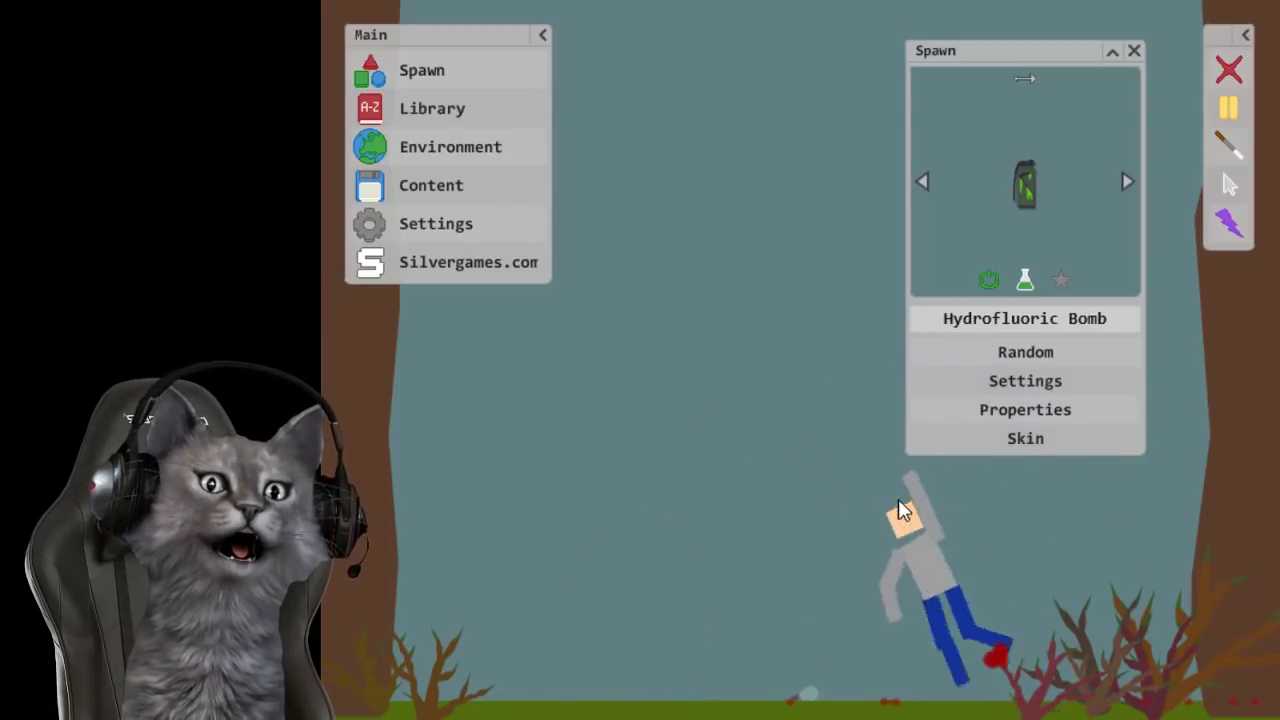
pyautogui.moveTo(921, 545); pyautogui.dragTo(946, 583)
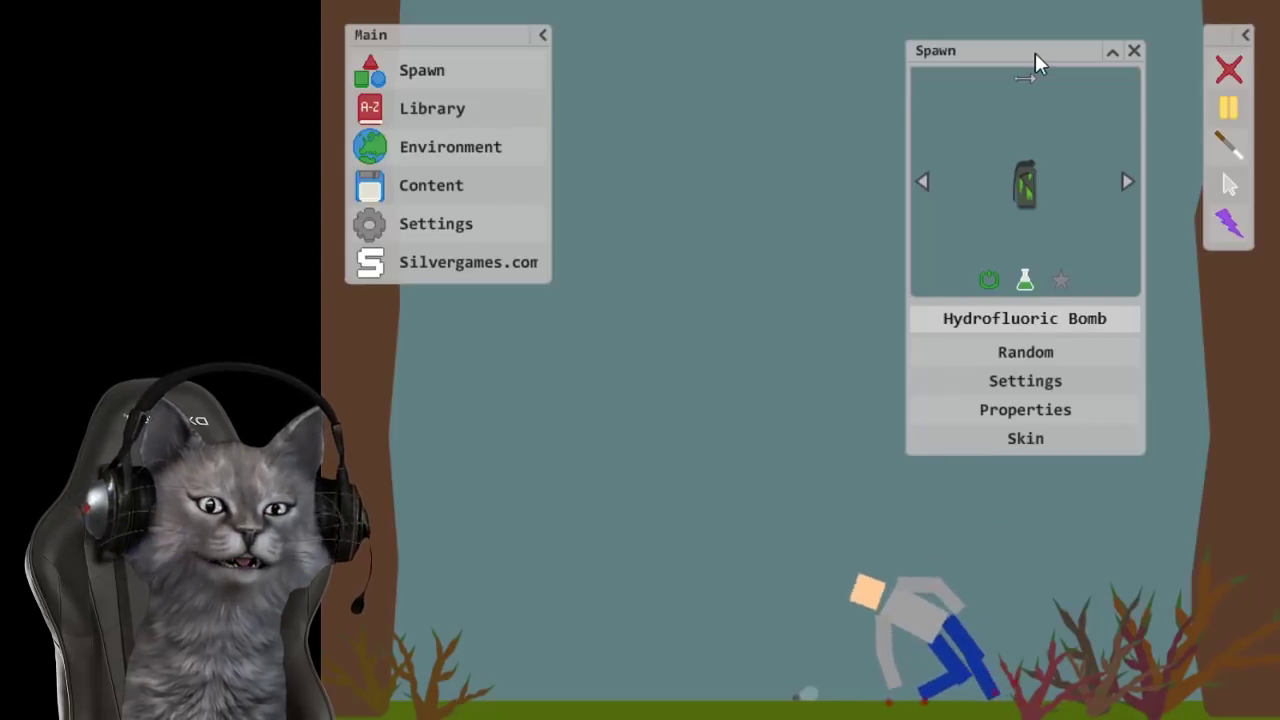
pyautogui.moveTo(1035, 53); pyautogui.dragTo(738, 60)
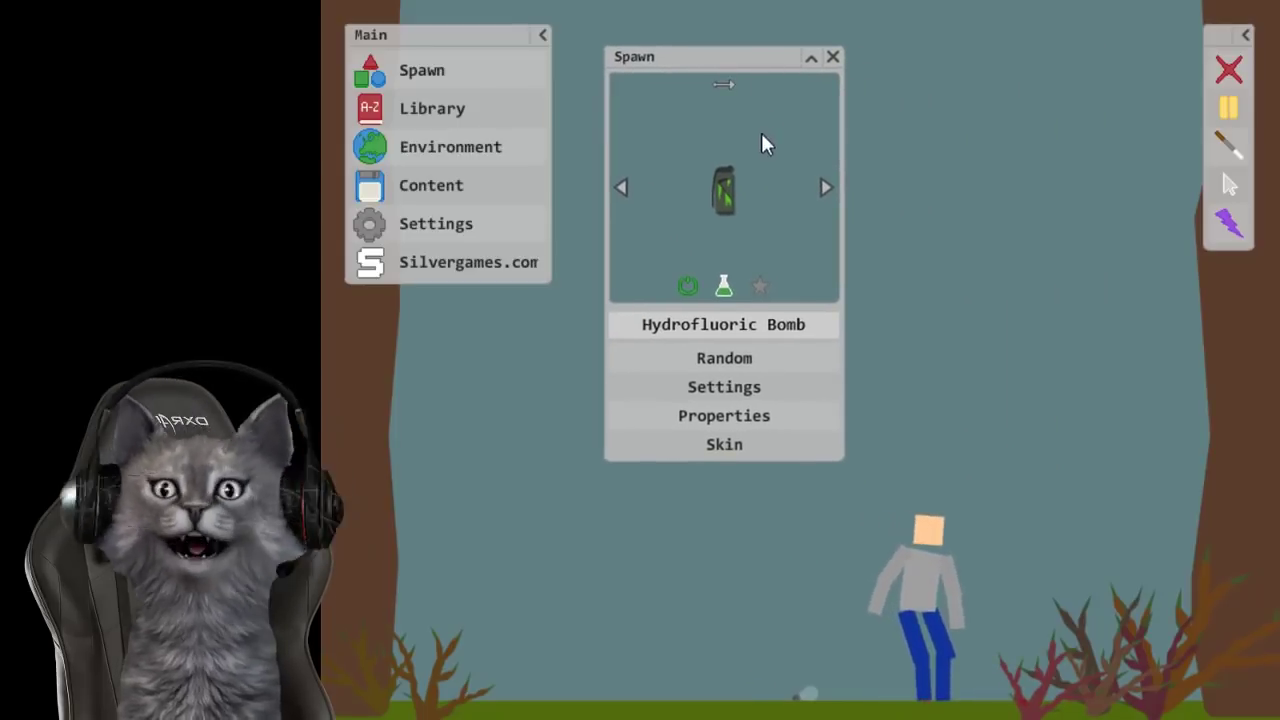
# Step: Drop two more hydrofluoric bombs on the right, tossing a grounded one up high
pyautogui.moveTo(724, 192); pyautogui.dragTo(1075, 52)
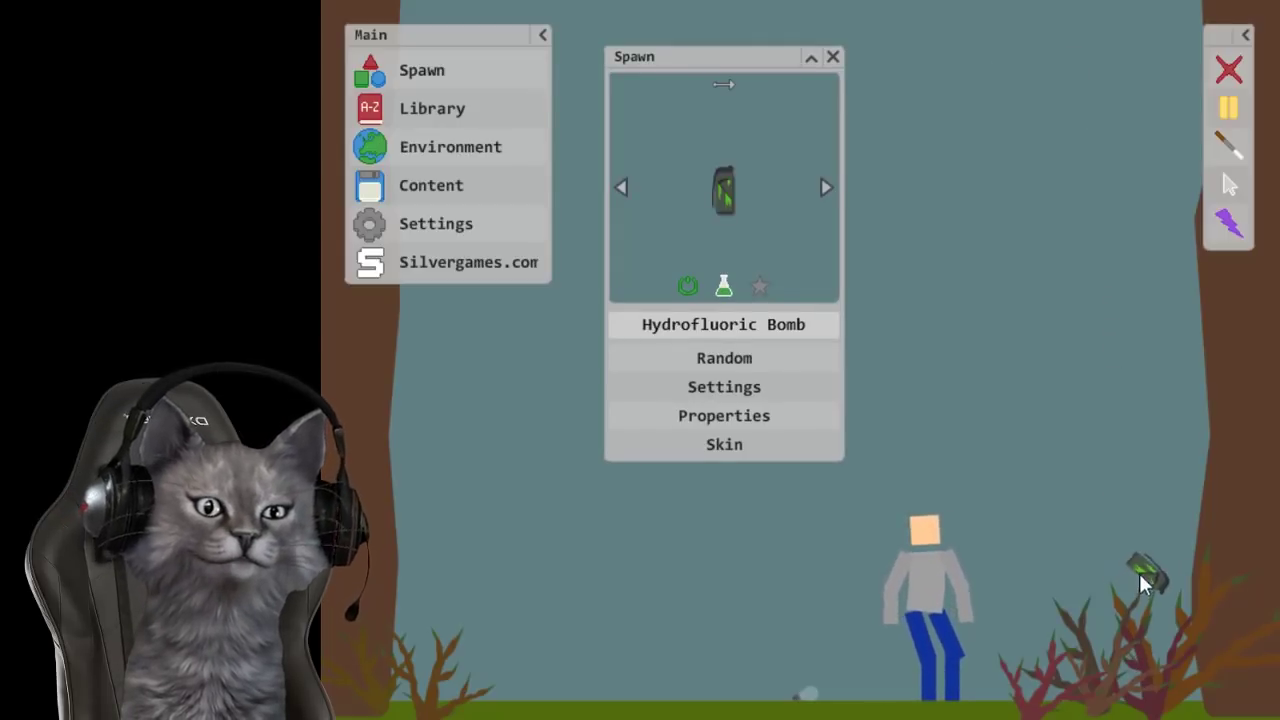
pyautogui.moveTo(1145, 580); pyautogui.dragTo(1042, 31)
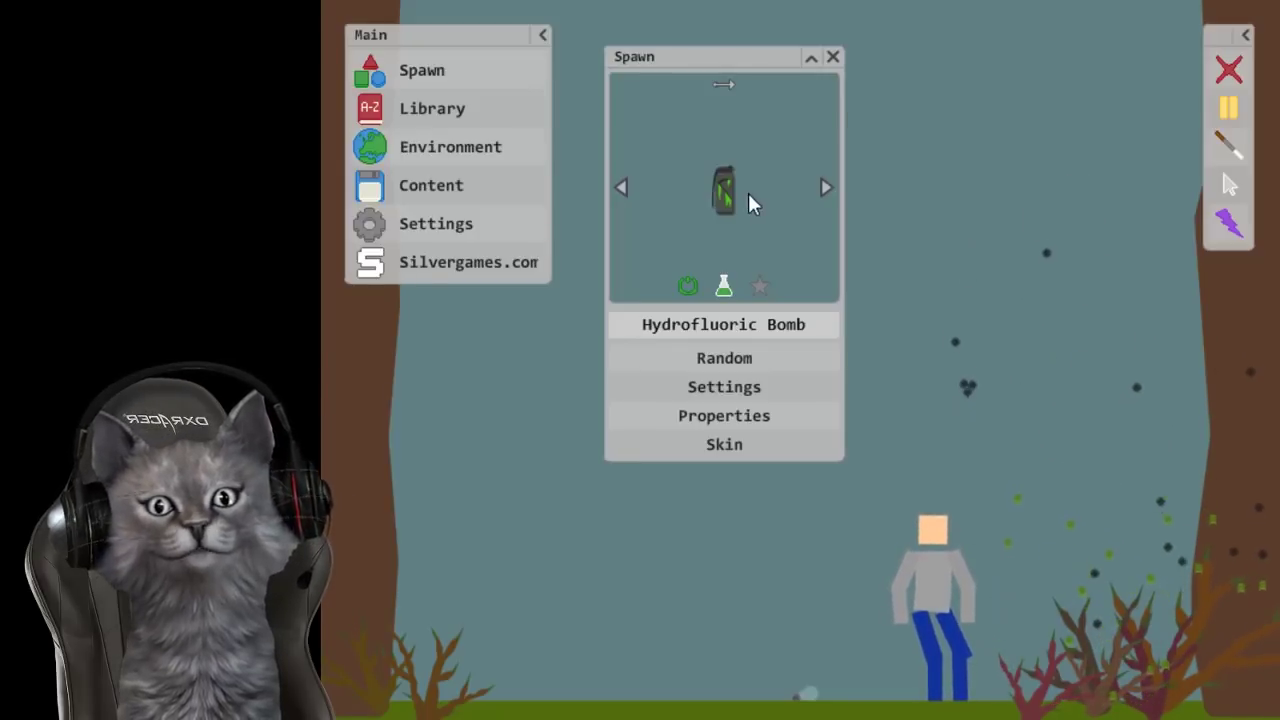
pyautogui.moveTo(748, 193); pyautogui.dragTo(1030, 330)
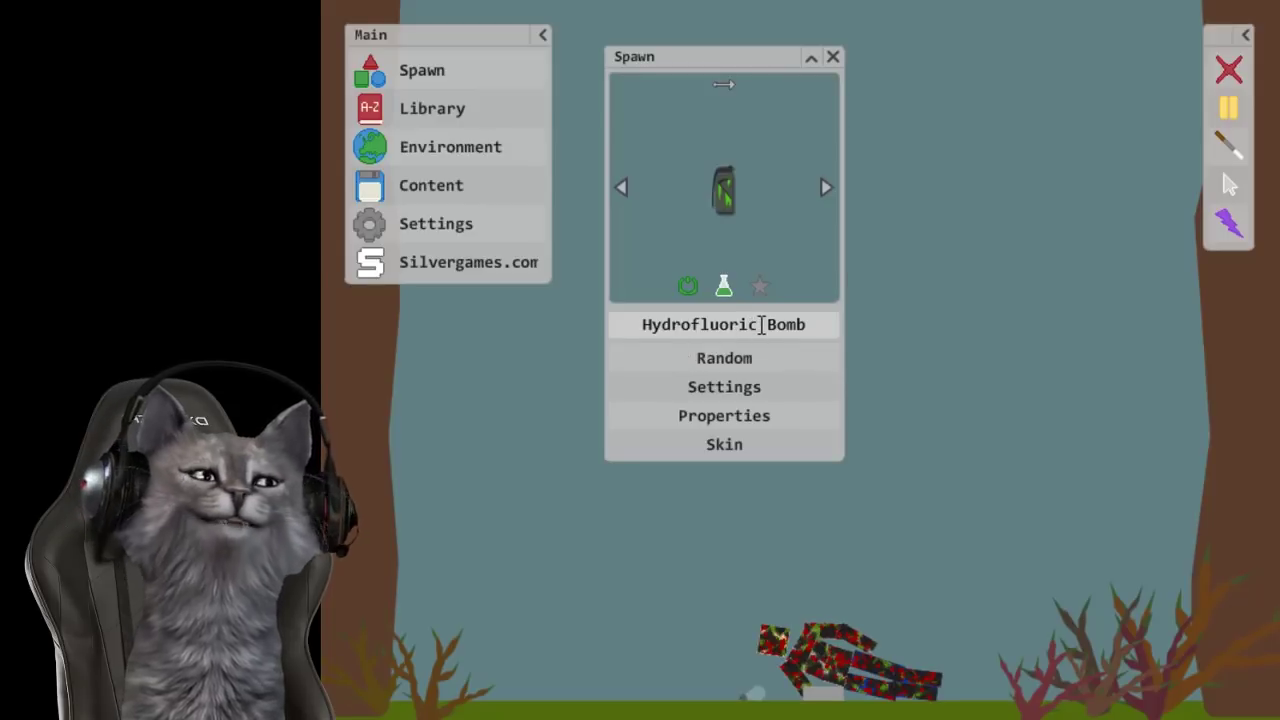
# Step: Fling the corroded ragdoll pieces around, add another bomb, then reset the world
pyautogui.moveTo(775, 666)
pyautogui.mouseDown()
pyautogui.moveTo(1078, 650)
pyautogui.moveTo(1050, 440)
pyautogui.mouseUp()
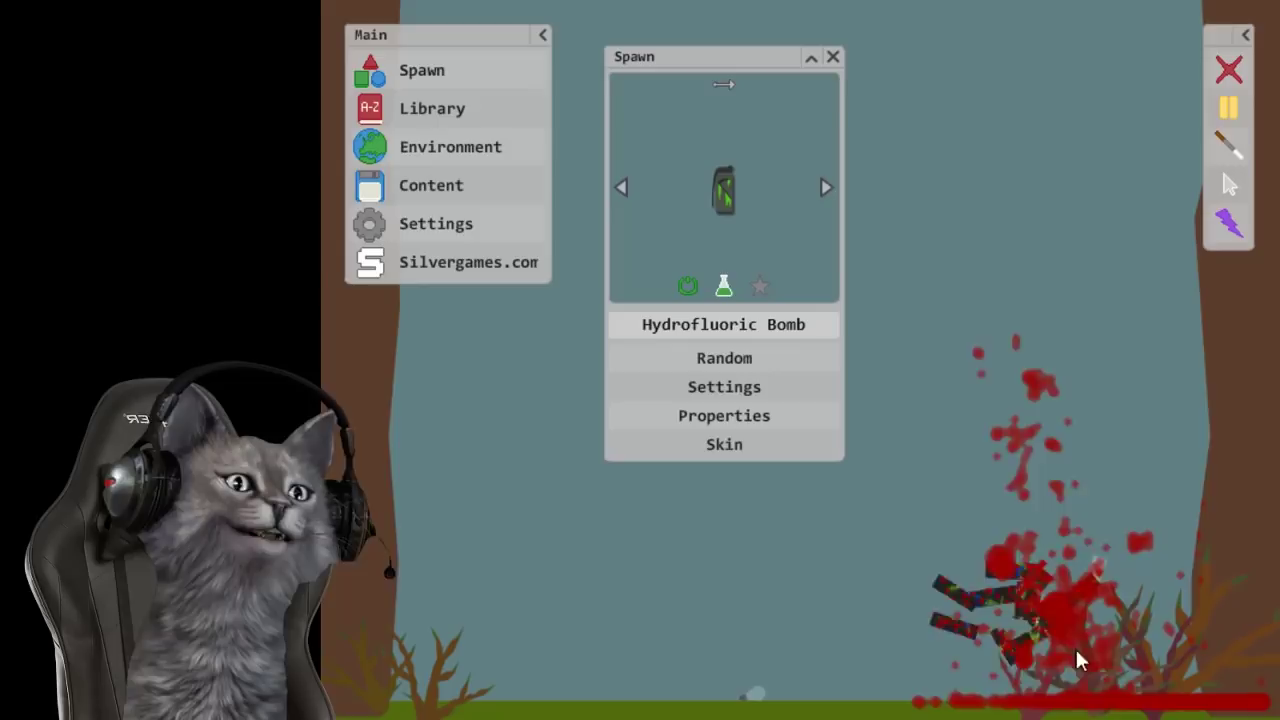
pyautogui.moveTo(1080, 660)
pyautogui.mouseDown()
pyautogui.moveTo(1014, 449)
pyautogui.moveTo(543, 594)
pyautogui.mouseUp()
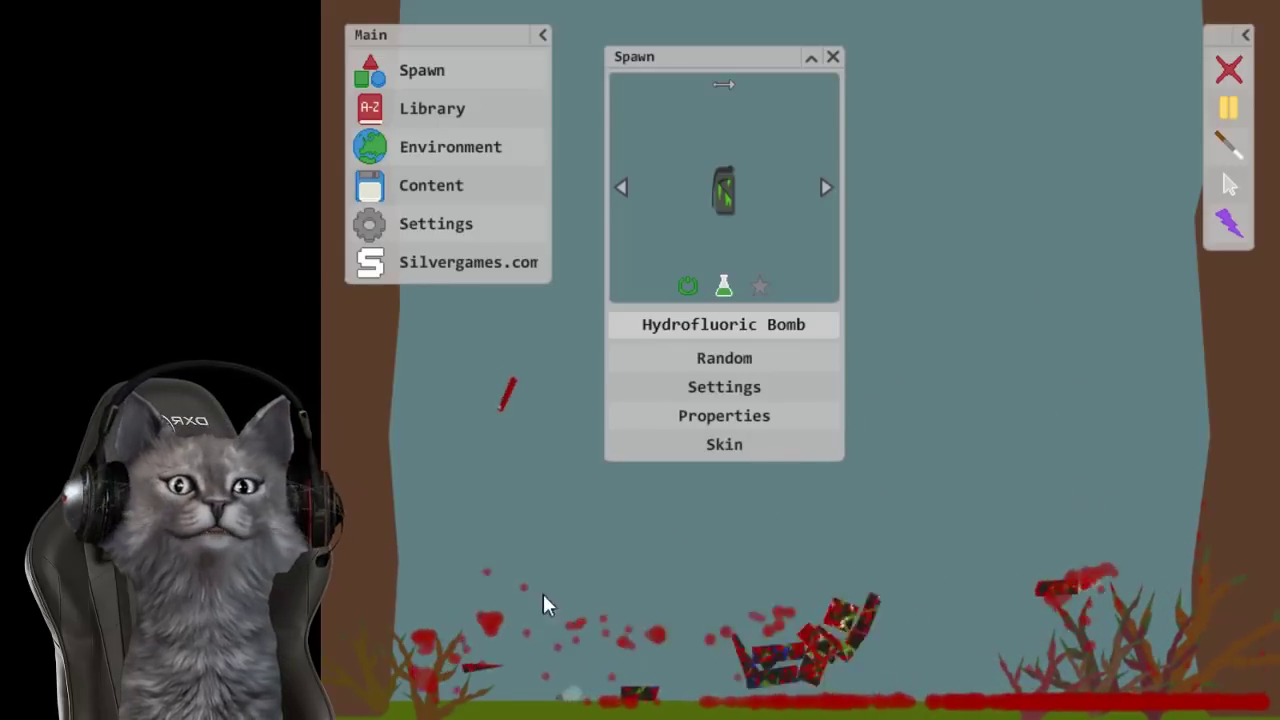
pyautogui.moveTo(1030, 640)
pyautogui.mouseDown()
pyautogui.moveTo(420, 690)
pyautogui.moveTo(380, 668)
pyautogui.moveTo(544, 446)
pyautogui.moveTo(1190, 660)
pyautogui.moveTo(445, 615)
pyautogui.moveTo(535, 292)
pyautogui.moveTo(1190, 170)
pyautogui.moveTo(1110, 430)
pyautogui.moveTo(1182, 672)
pyautogui.mouseUp()
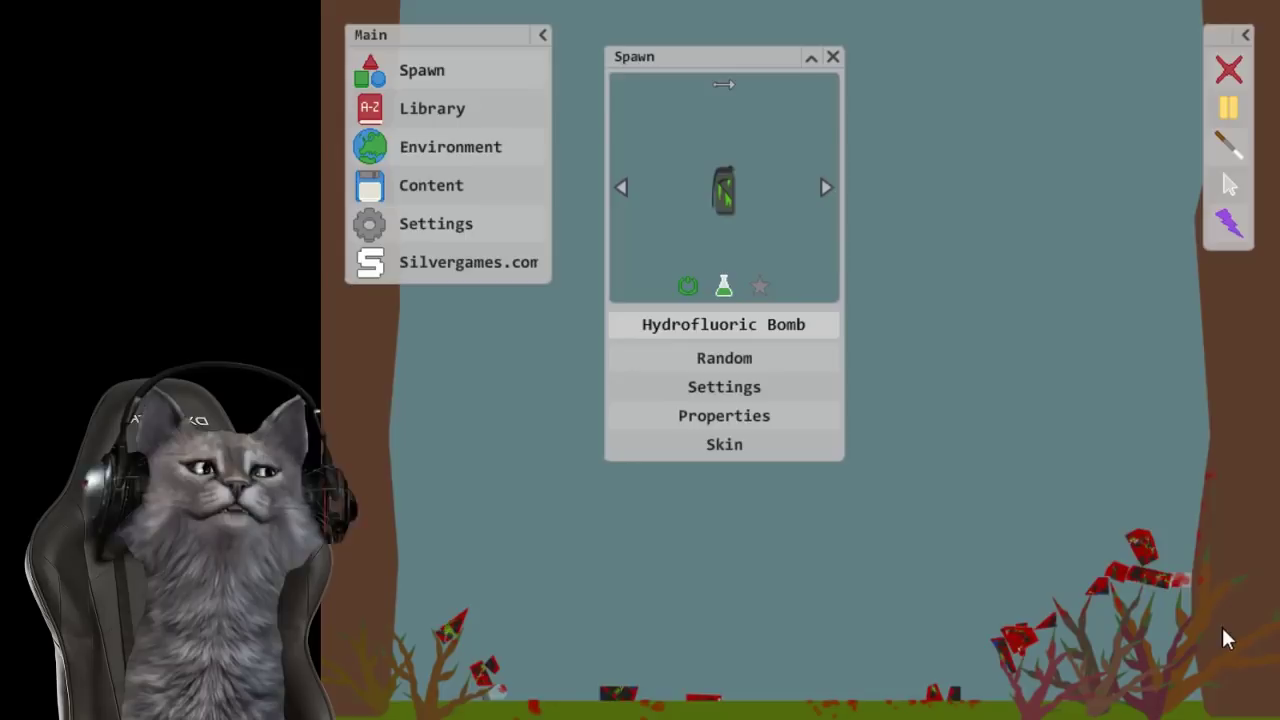
pyautogui.moveTo(723, 190); pyautogui.dragTo(1088, 585)
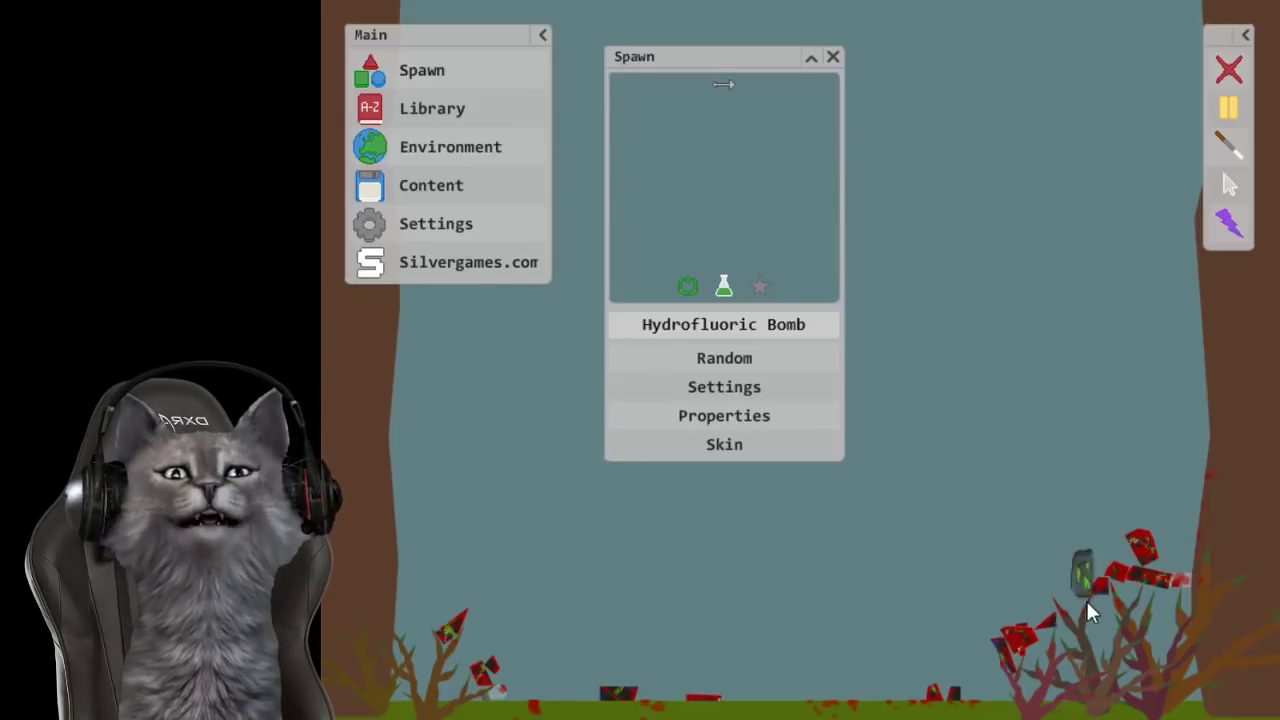
pyautogui.click(1228, 68)
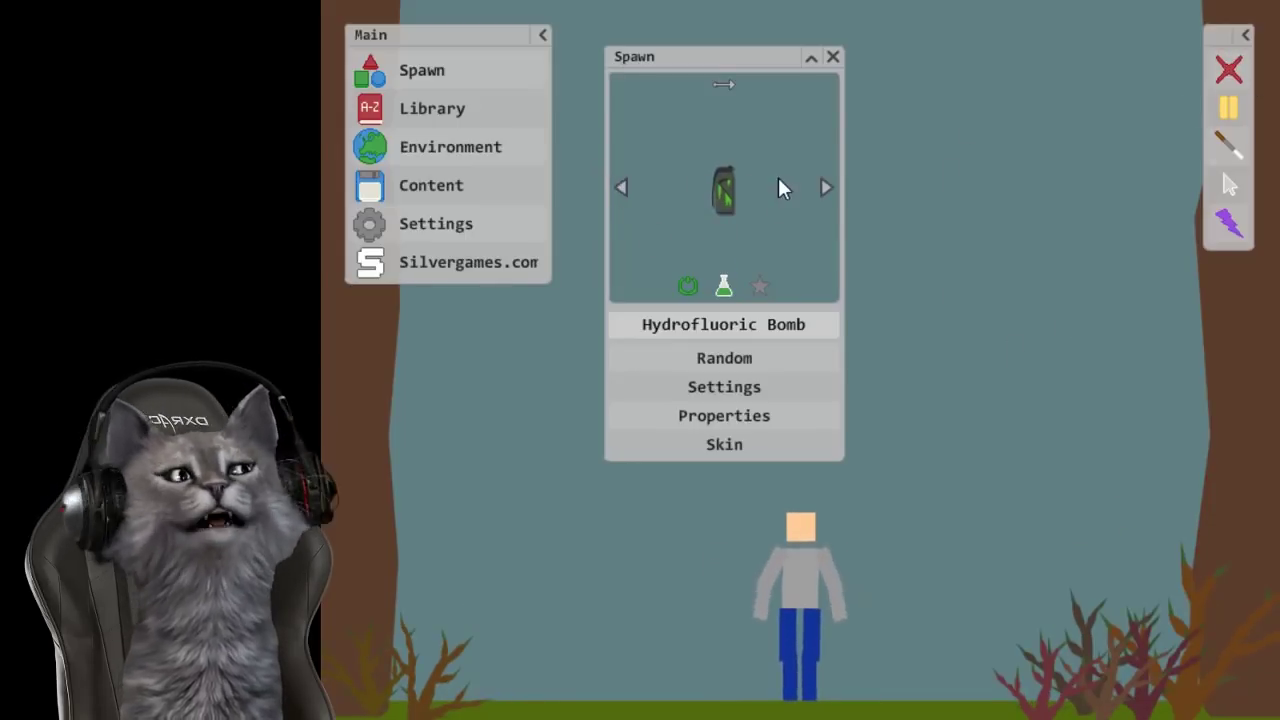